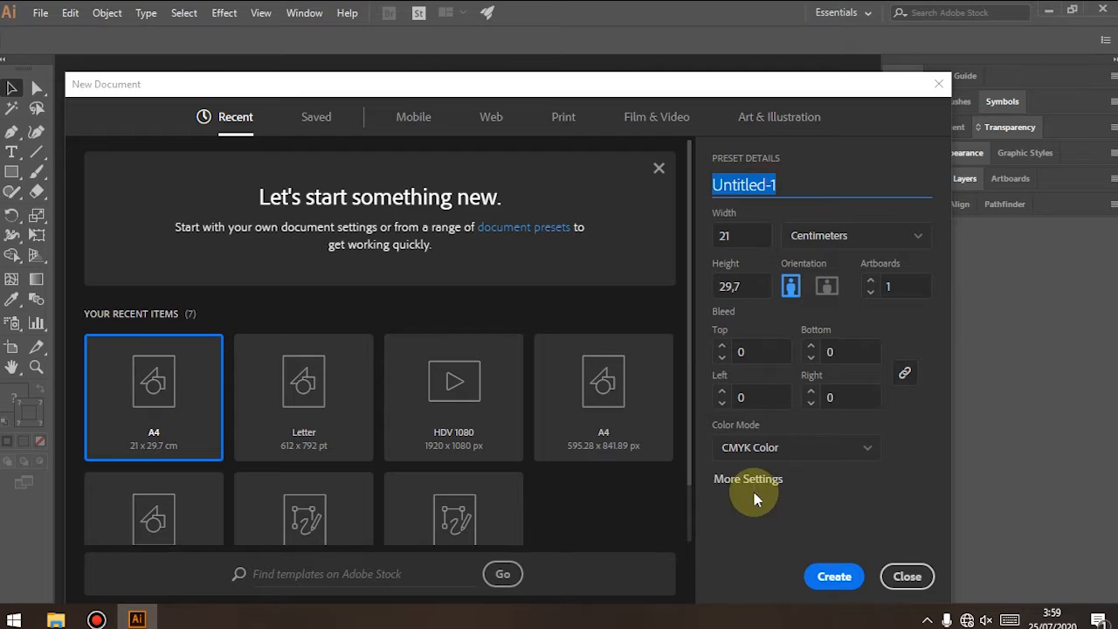
- Open the additional settings for the new A4 document and set its color mode to RGB
click(751, 480)
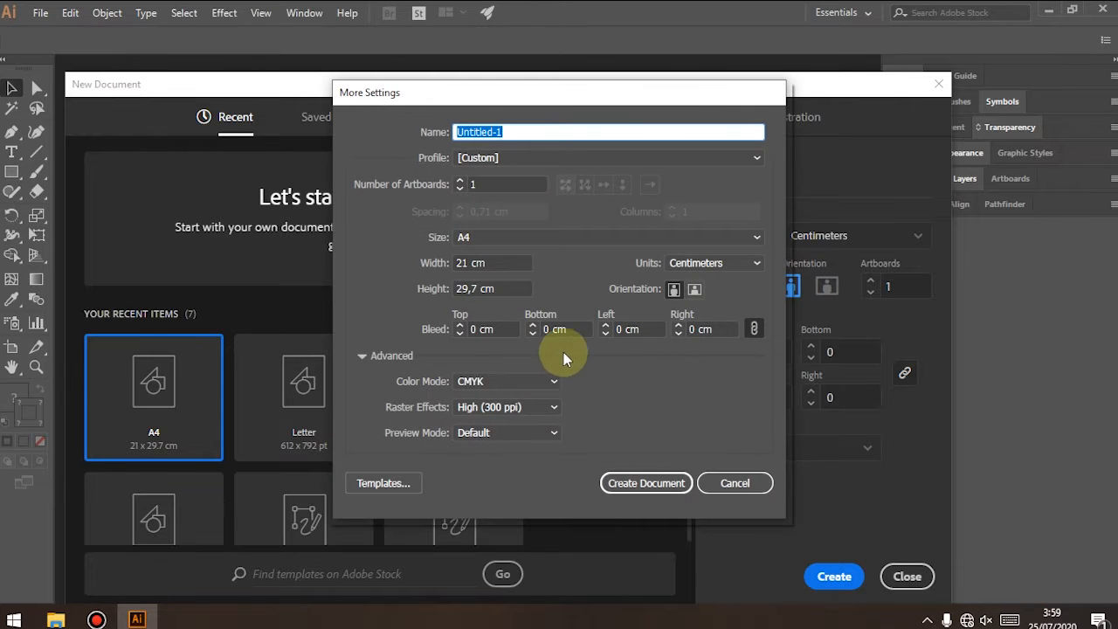
click(506, 381)
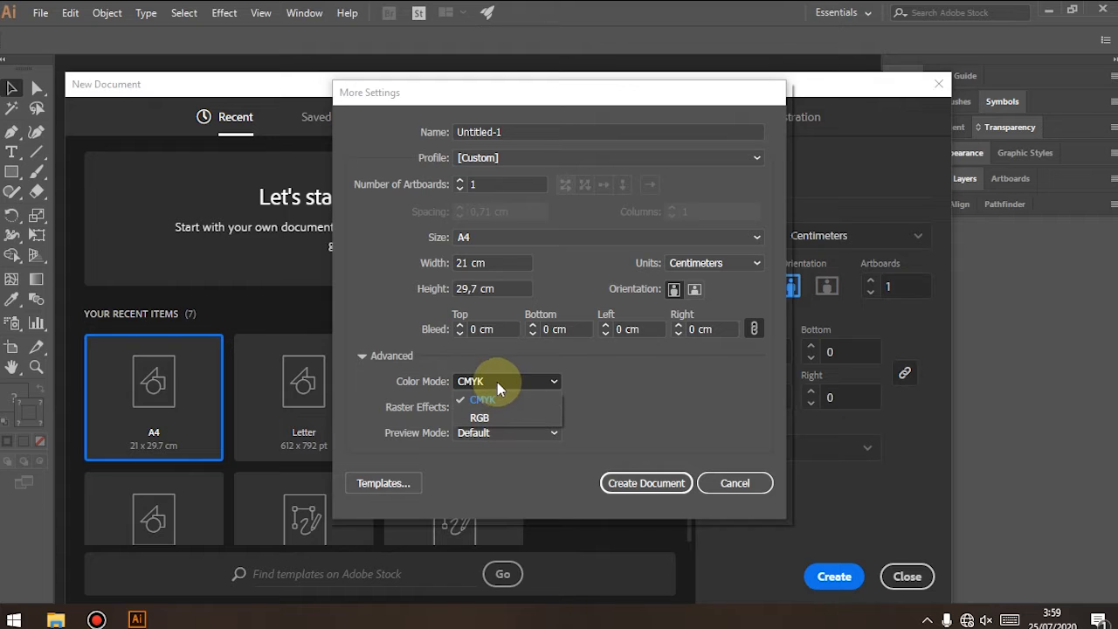
click(497, 382)
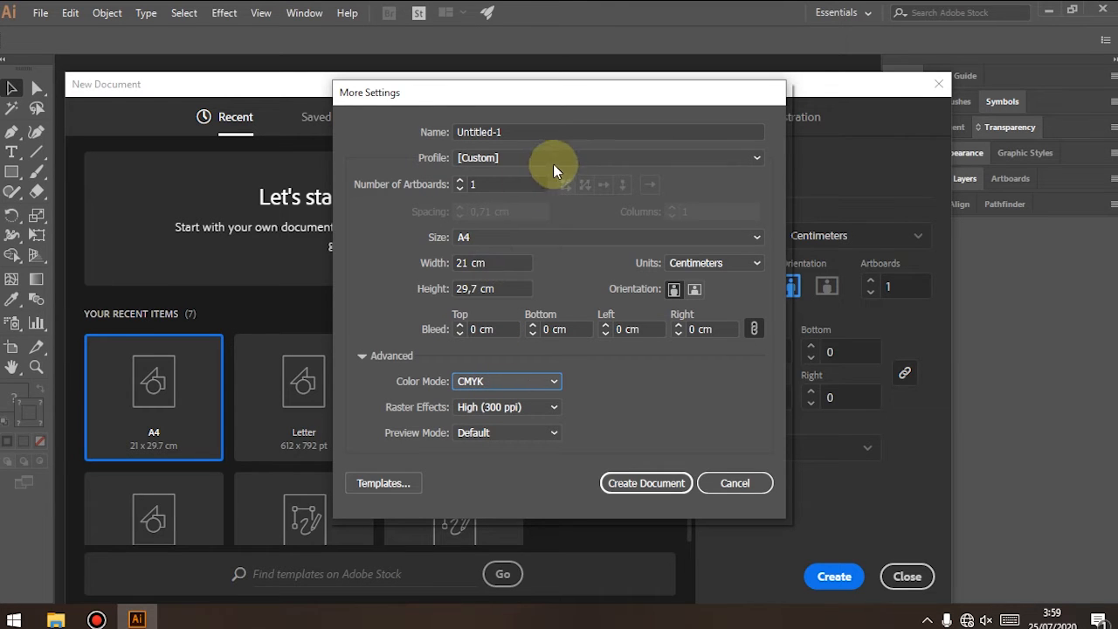
click(515, 132)
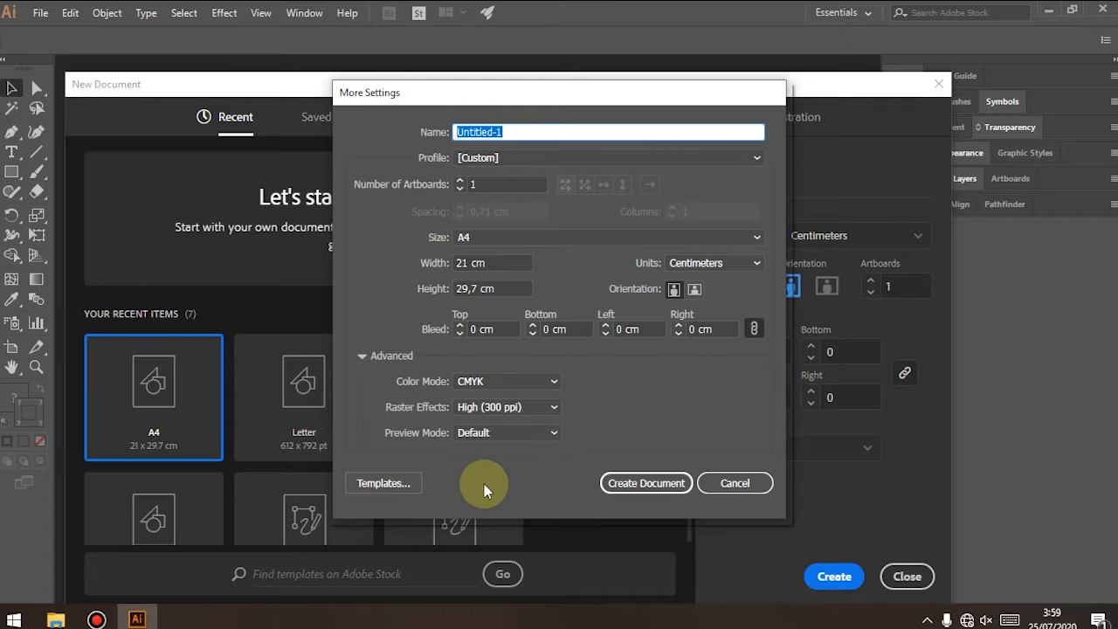
click(549, 382)
click(531, 417)
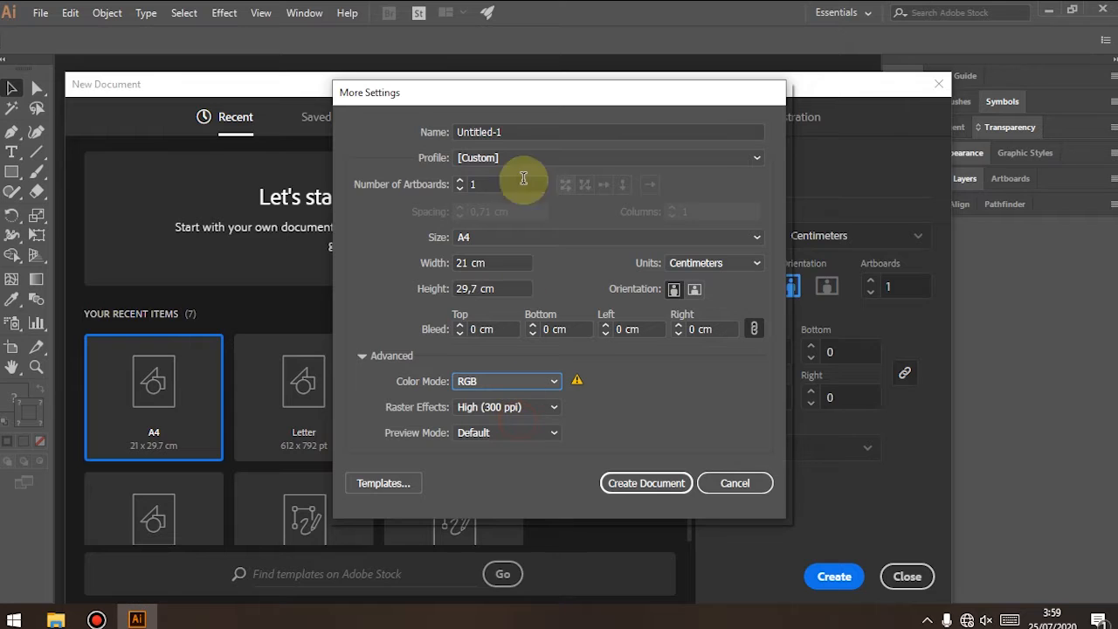
click(577, 382)
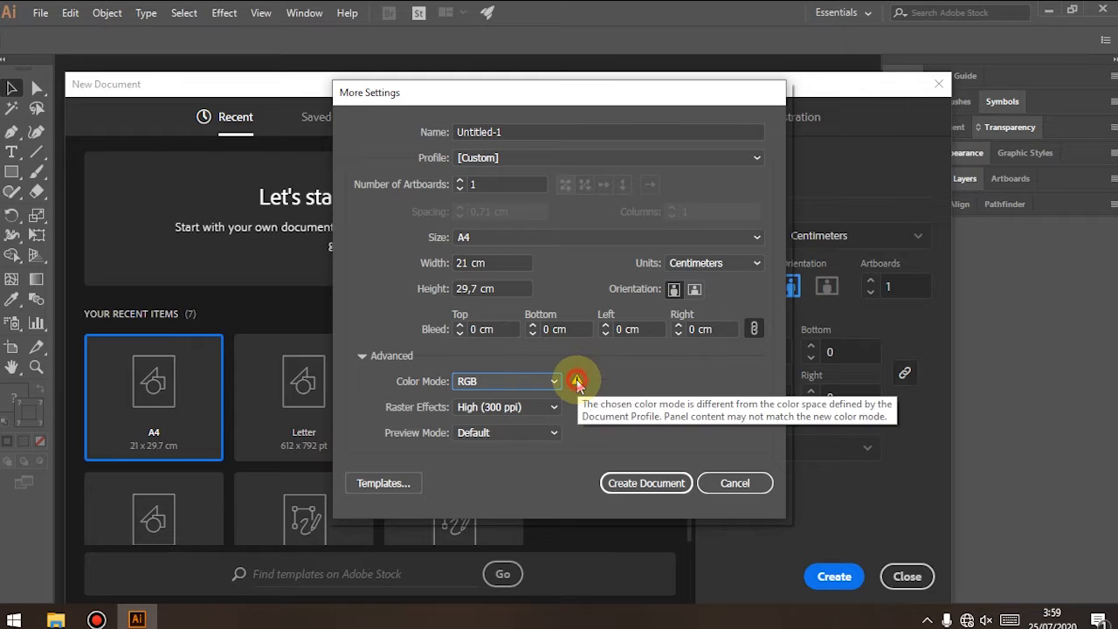
- Name the document "Shadow effect logo" and create it
click(500, 130)
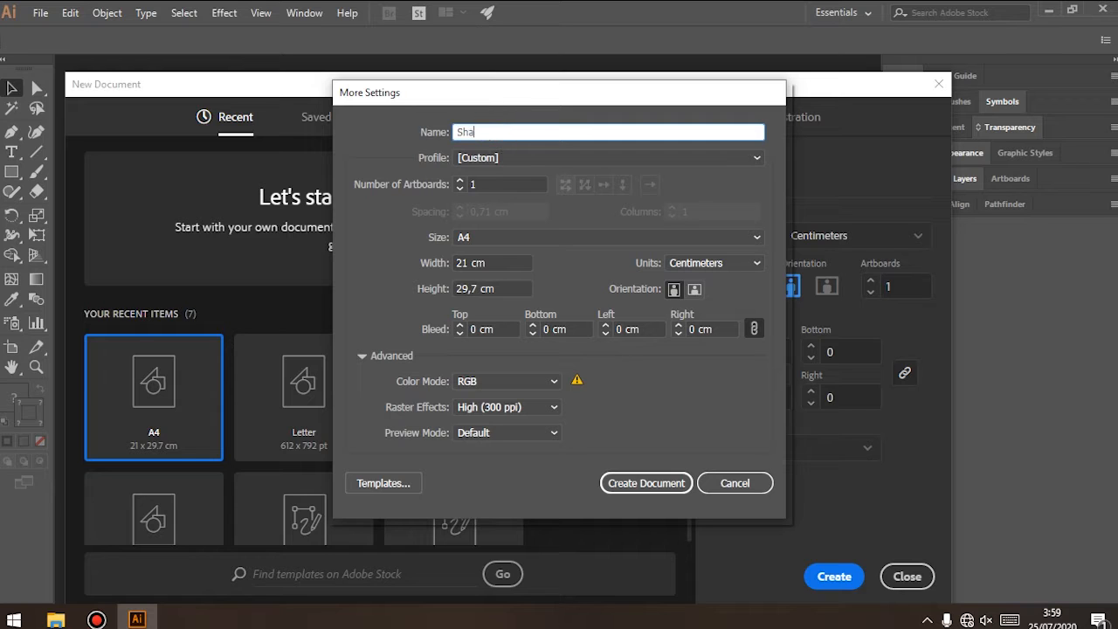
click(611, 480)
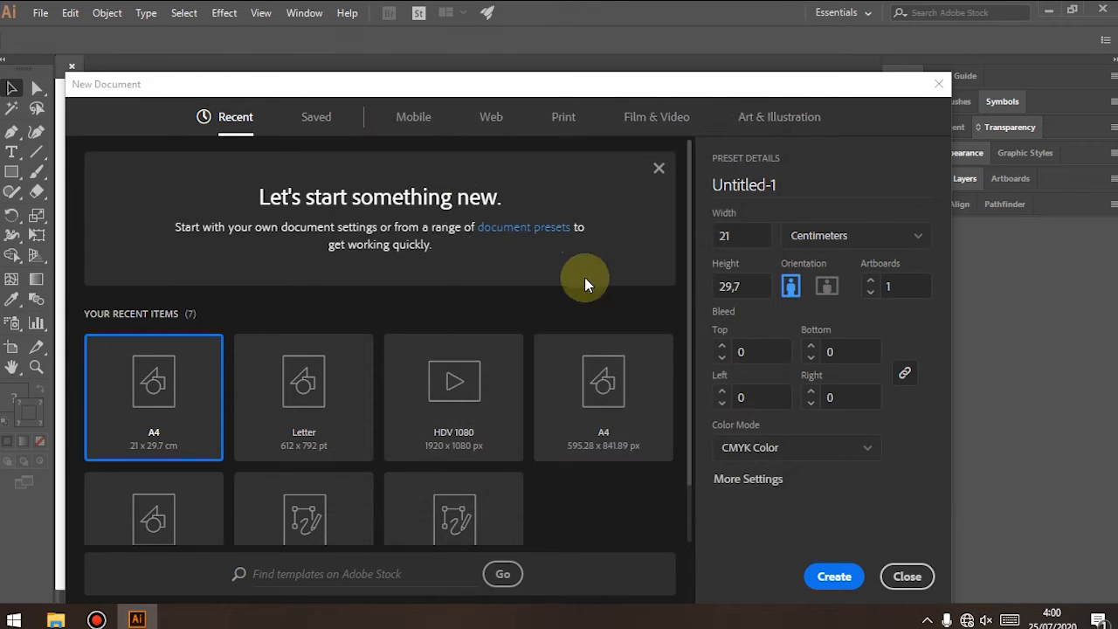
click(832, 579)
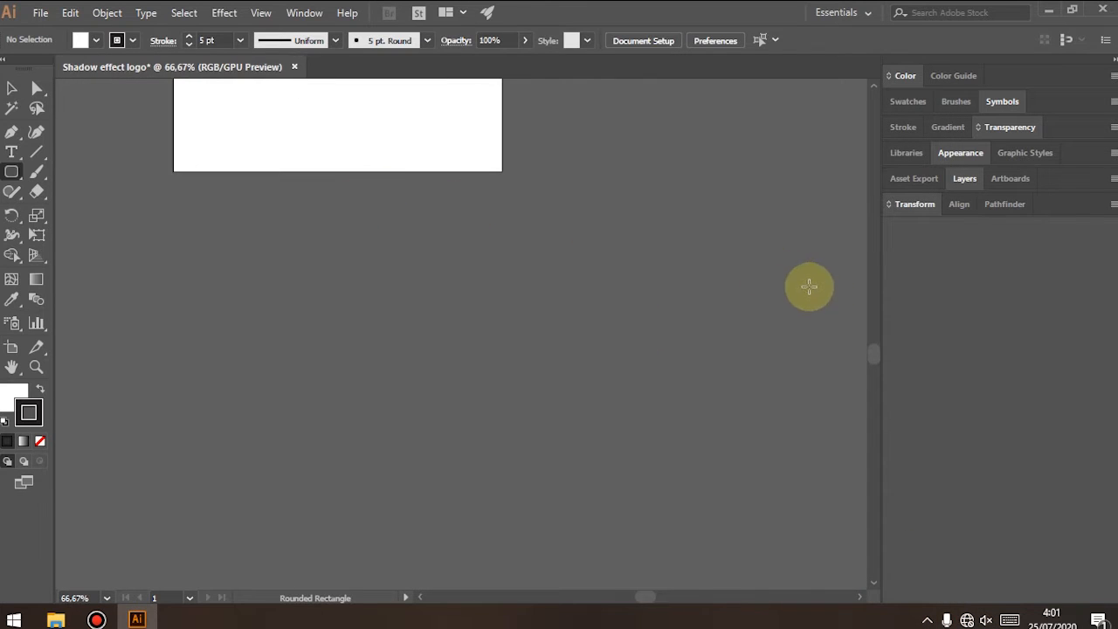
- Add a point text reading "shadow effect logo" near the left edge of the artboard
drag(870, 352, 873, 334)
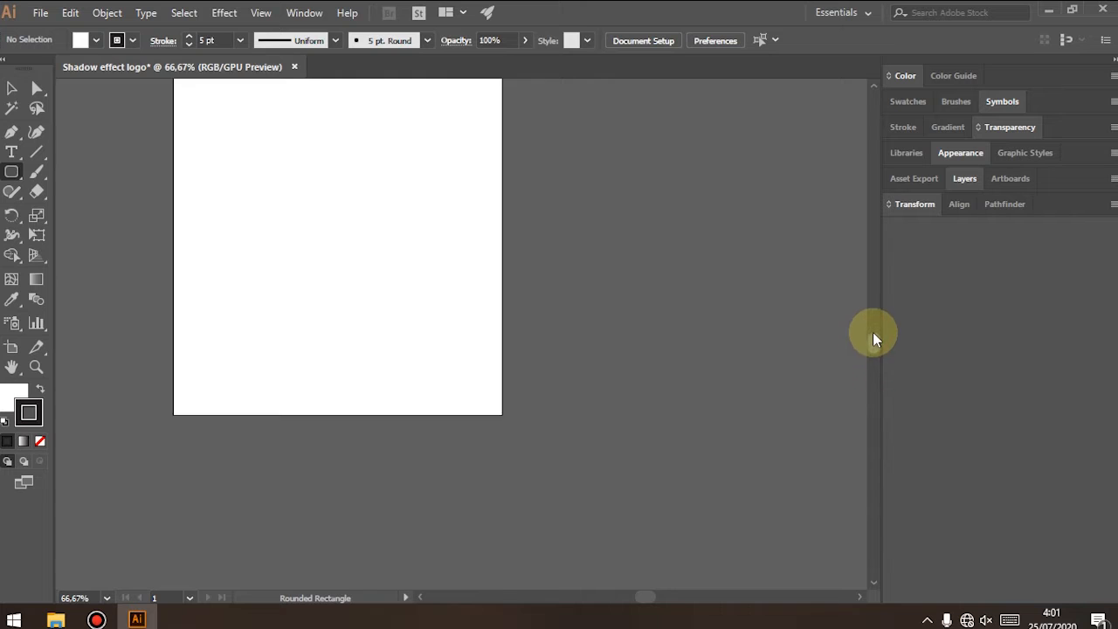
scroll(230, 287, up, 2)
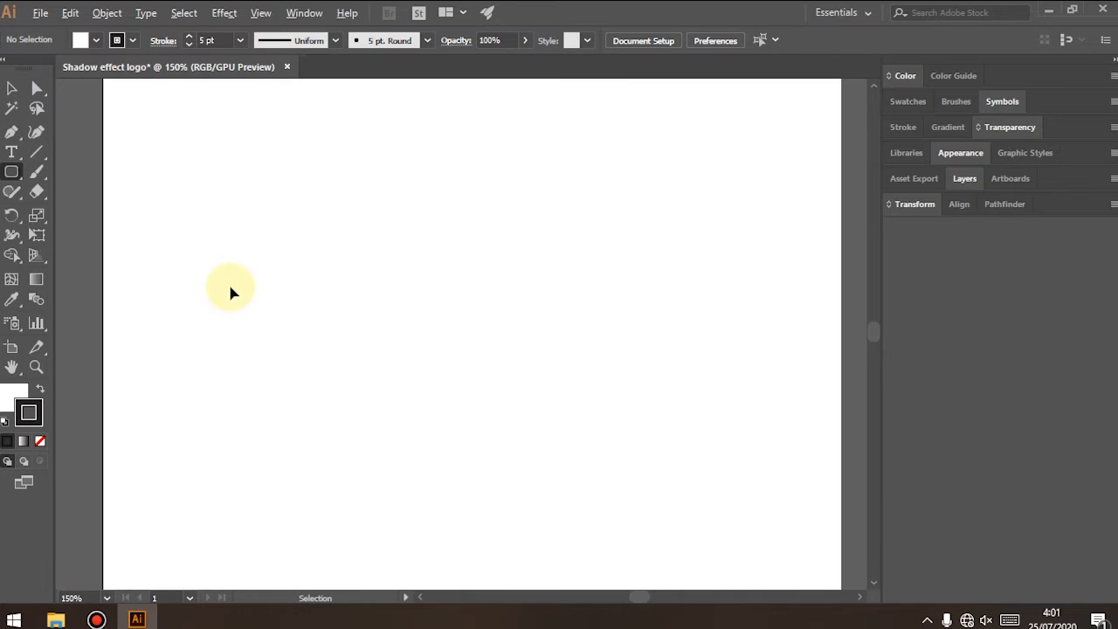
click(12, 151)
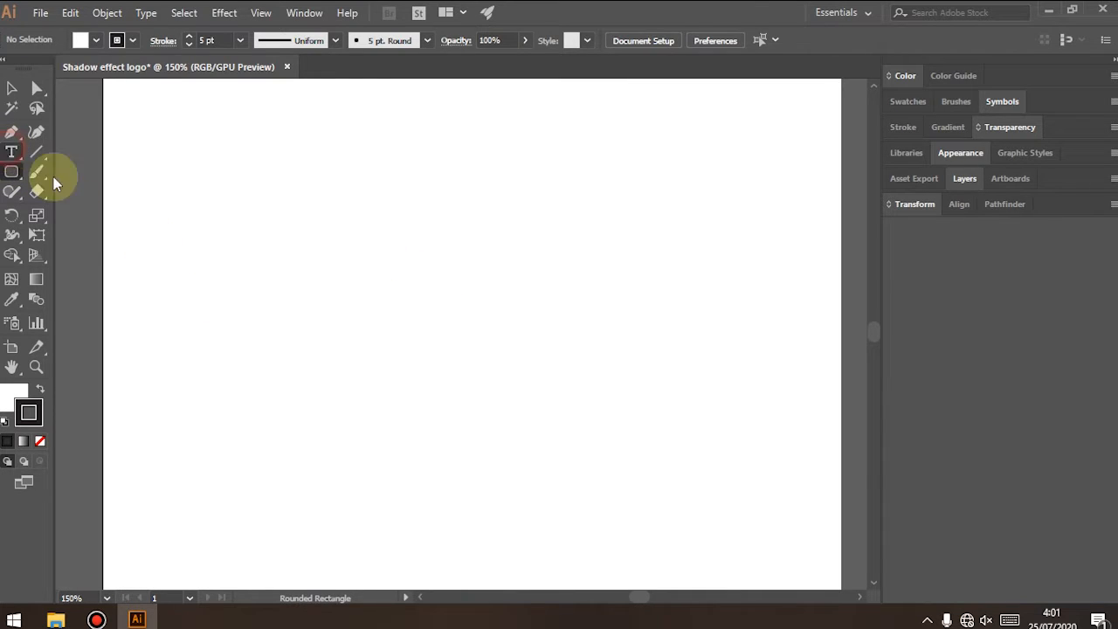
click(115, 234)
text(shadow)
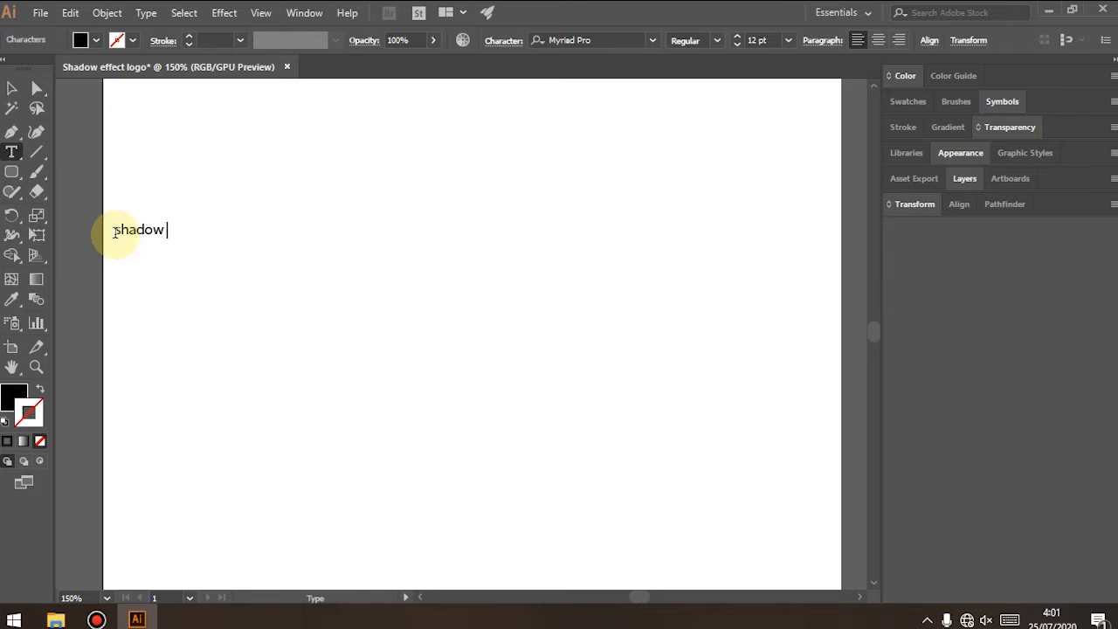
text( effect logo)
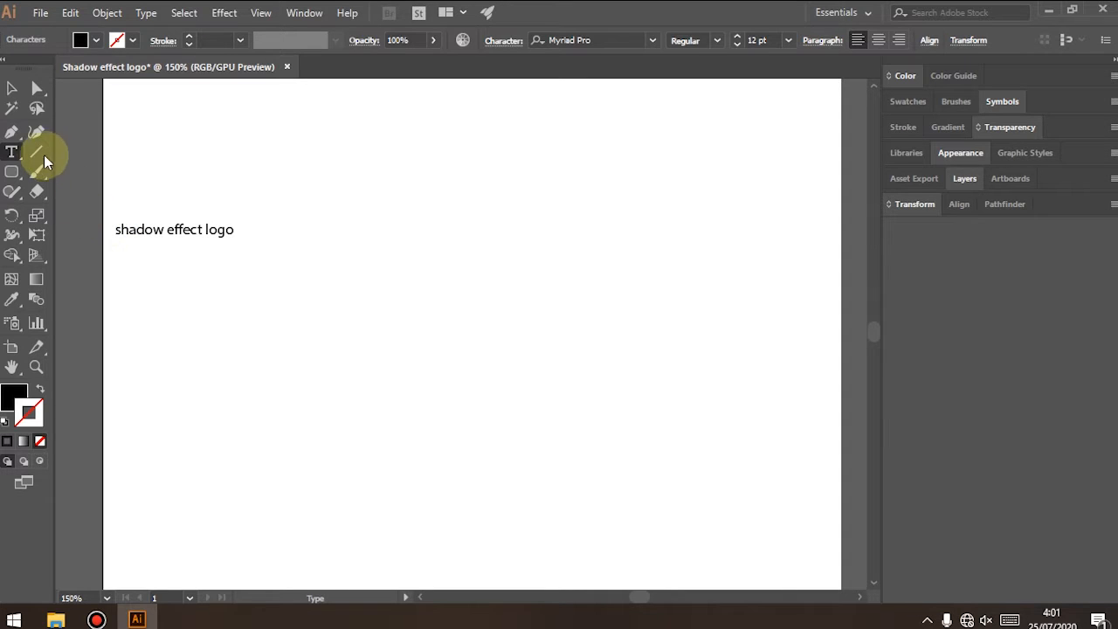
- Scale the "shadow effect logo" text up to about 37 pt and move it slightly up and to the right
click(7, 79)
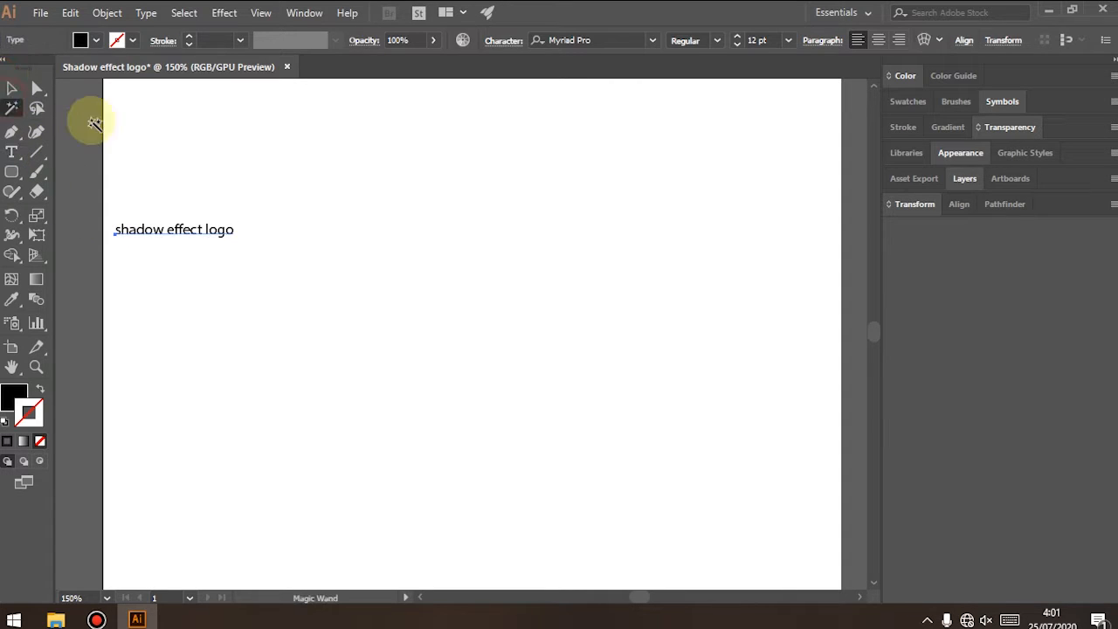
click(11, 89)
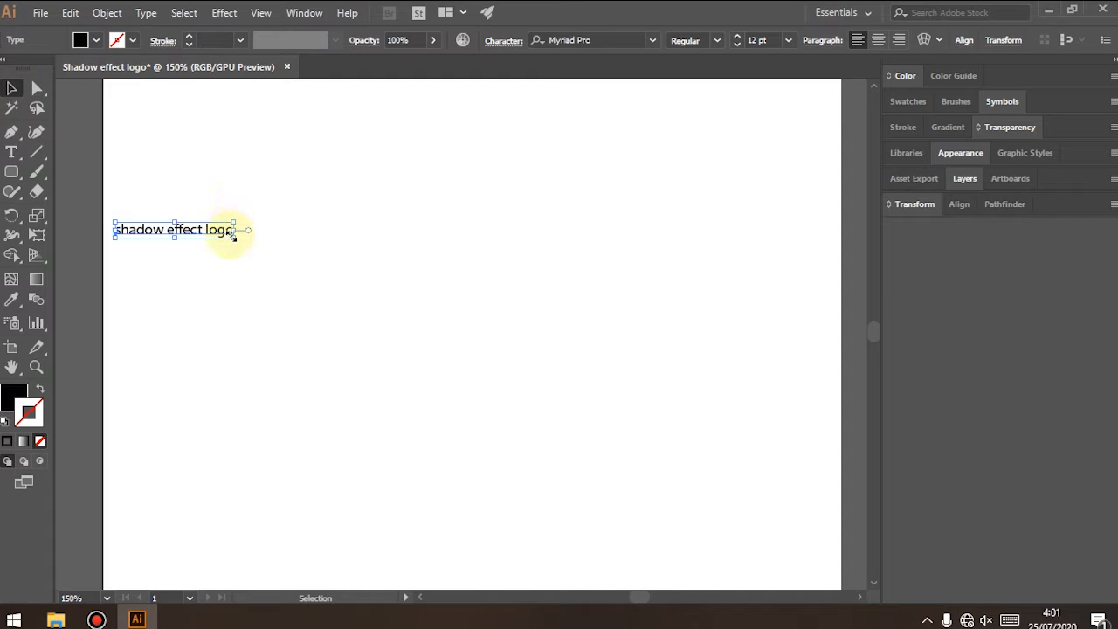
drag(231, 238, 493, 424)
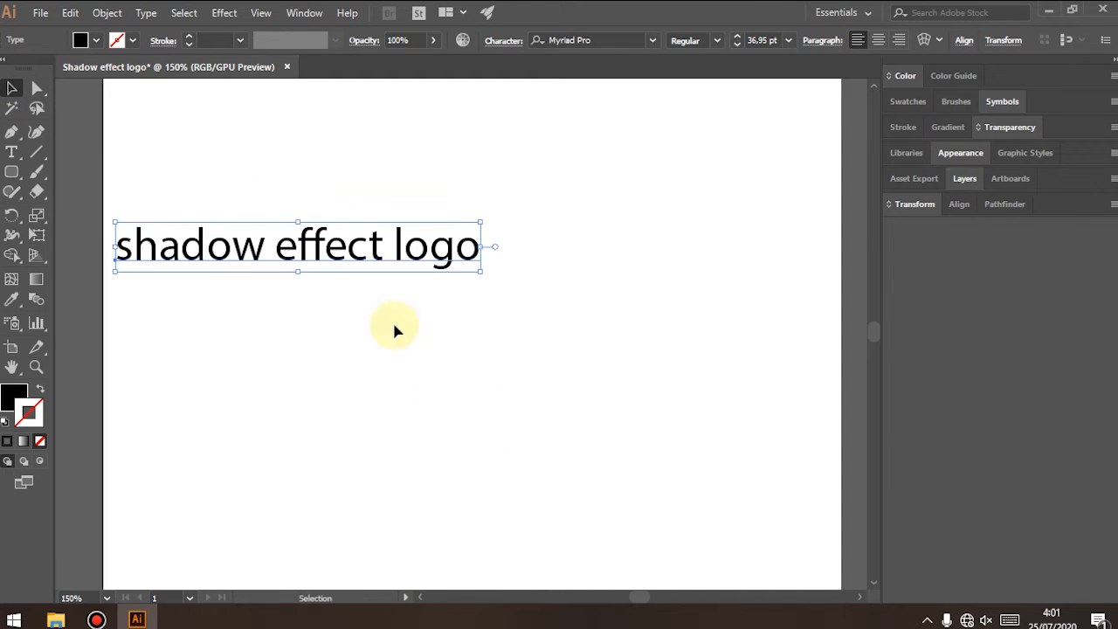
drag(294, 247, 341, 217)
- Draw a square with rounded corners below the "shadow effect logo" text using the Rounded Rectangle tool
drag(11, 173, 57, 192)
mouse_move(272, 334)
mouse_down()
mouse_move(367, 431)
mouse_move(437, 469)
mouse_move(437, 497)
mouse_up()
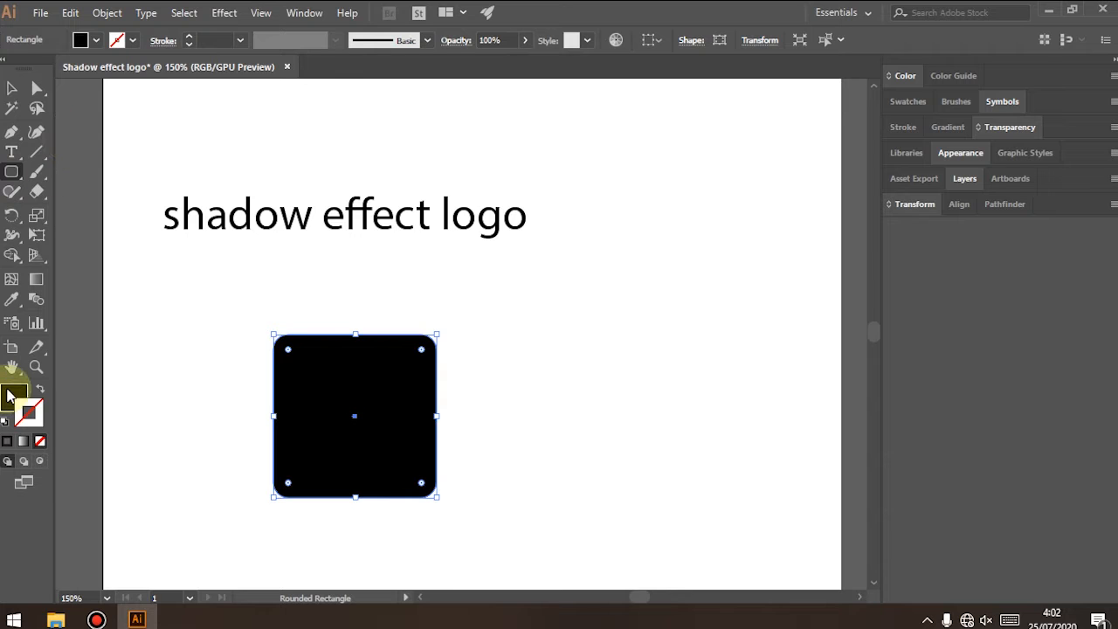
- Fill the rounded square with the violet color 6900FF
double_click(7, 395)
drag(823, 207, 818, 174)
text(0000FF)
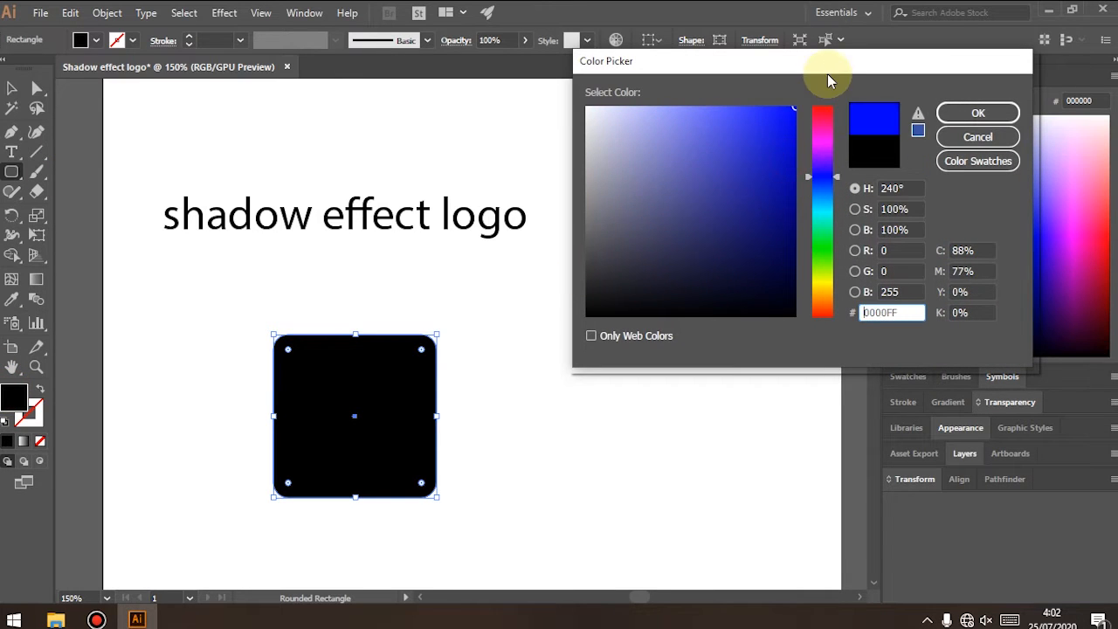
click(826, 163)
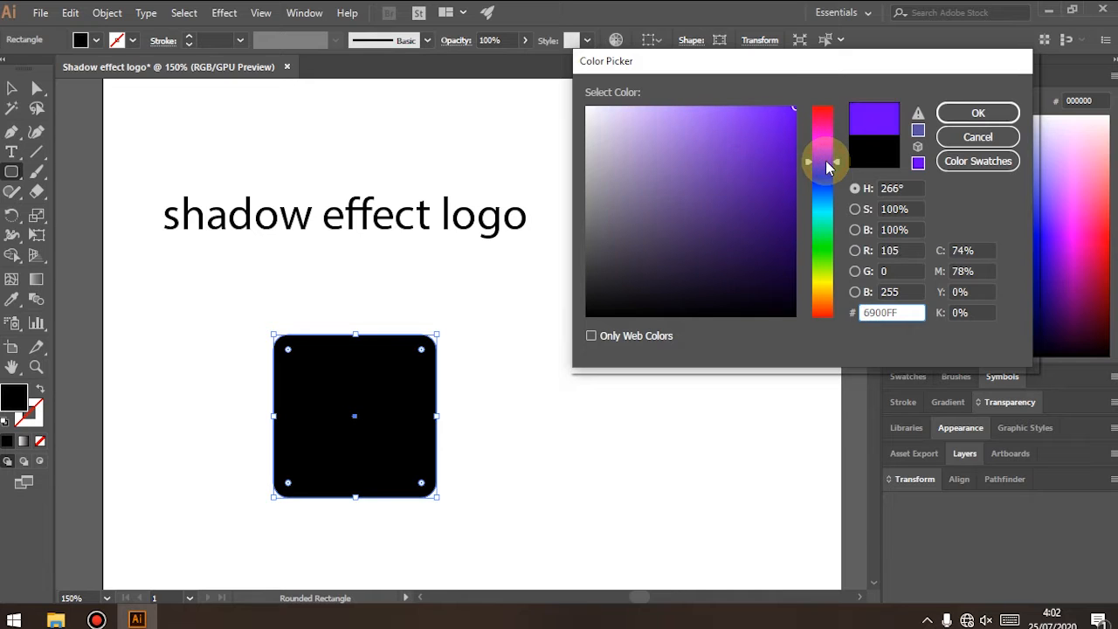
click(959, 111)
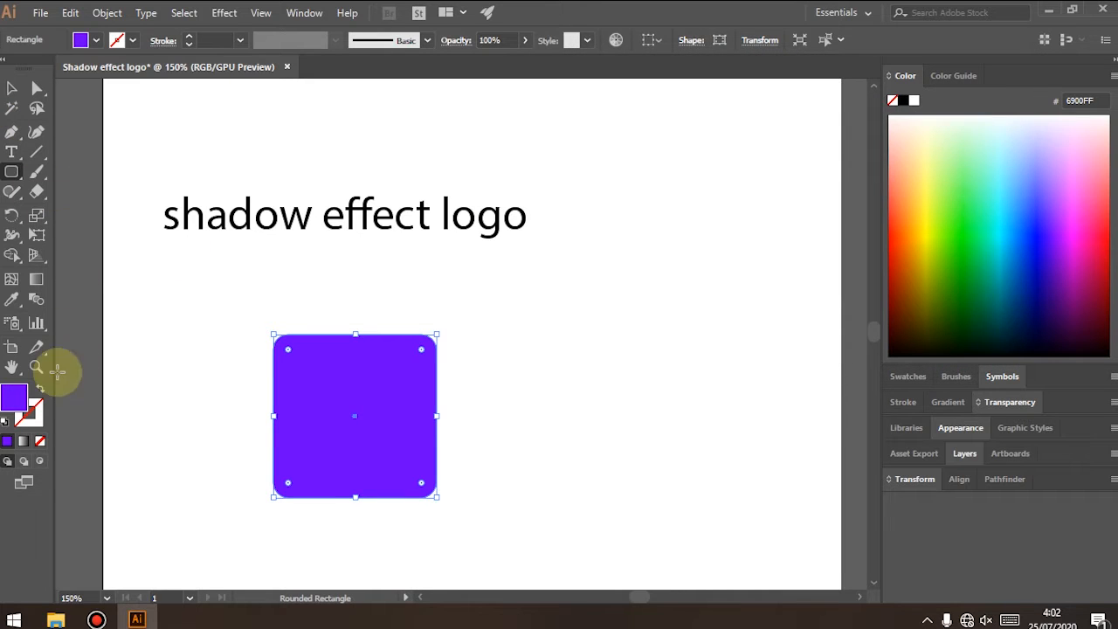
- Change the rounded square's fill to the bright blue color 00A4FF
double_click(13, 397)
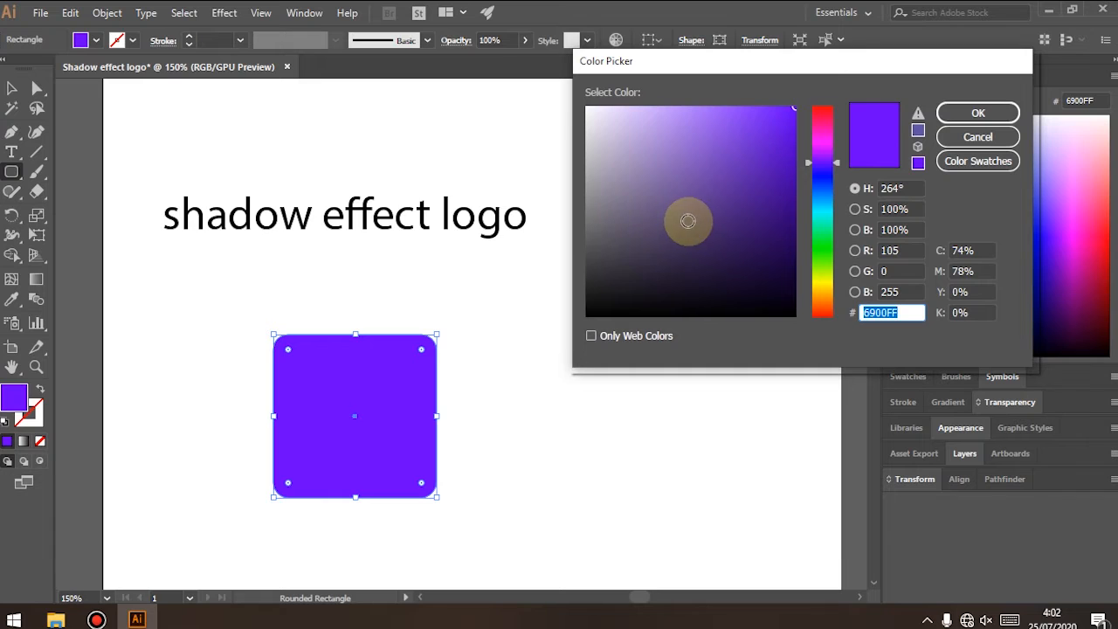
drag(812, 193, 824, 215)
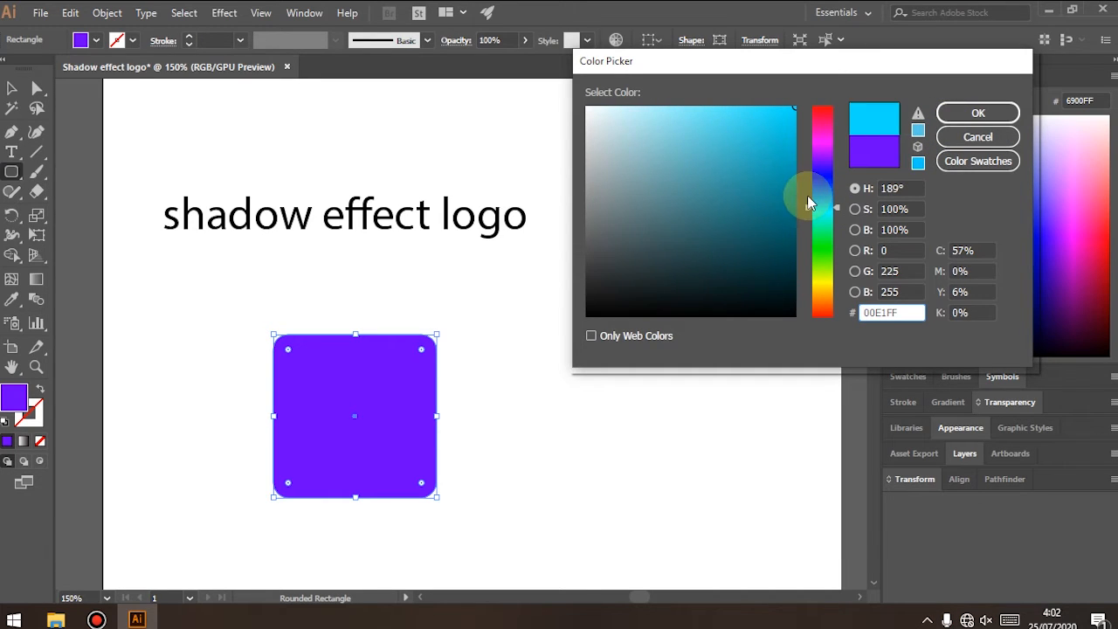
drag(807, 164, 818, 199)
click(961, 111)
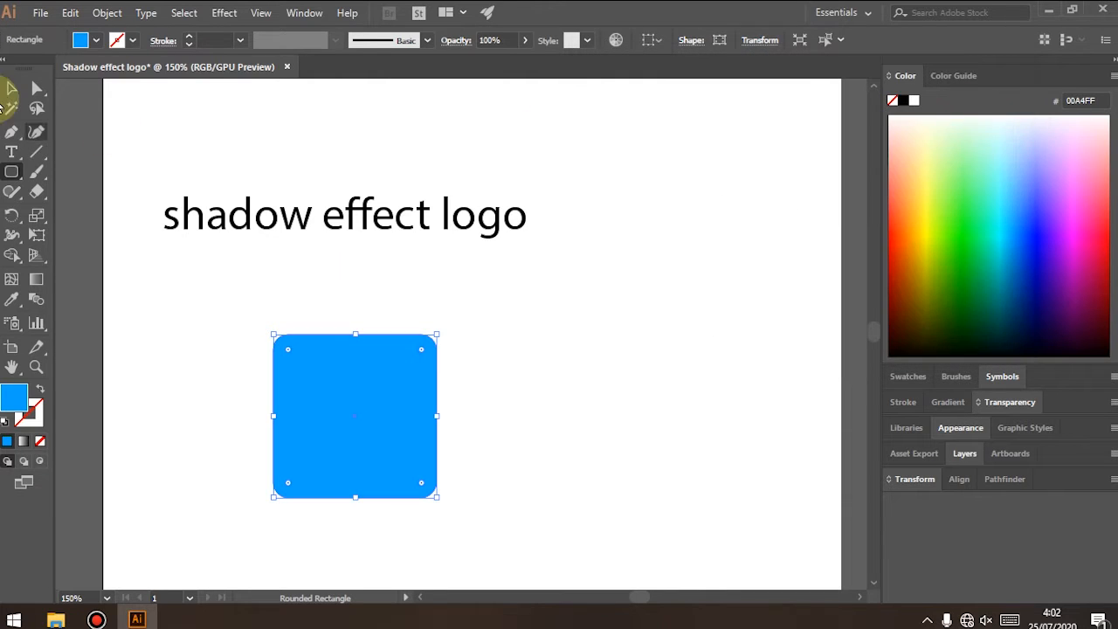
- Switch from the Rounded Rectangle tool to the Star tool
click(13, 173)
click(131, 249)
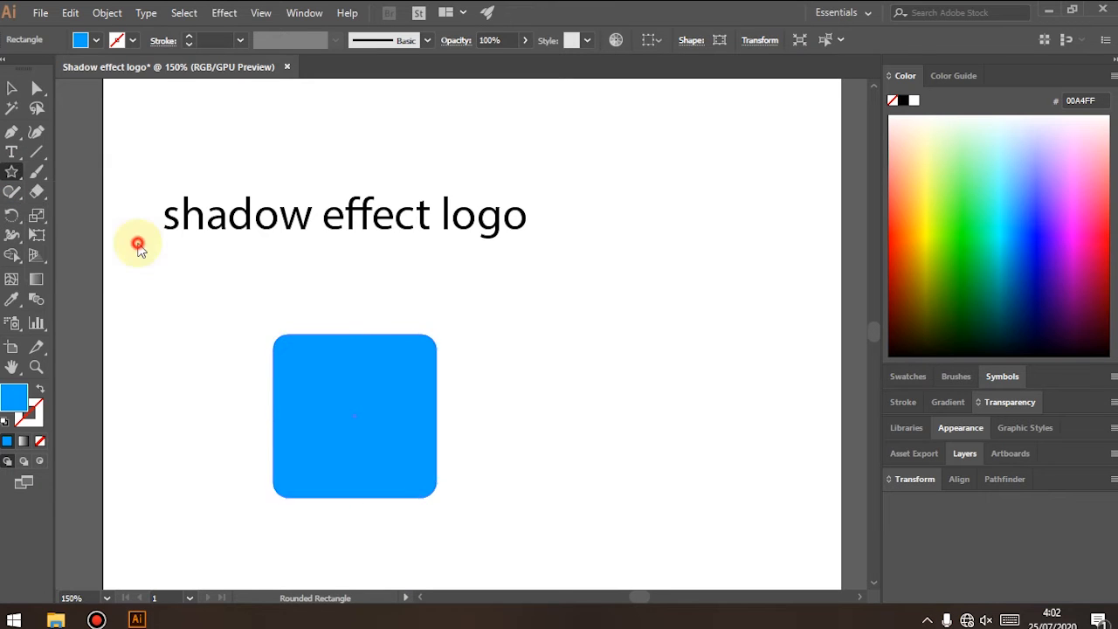
- Try changing the fill color to white (FFFFFF) while the rounded square is selected, and undo the change
double_click(13, 395)
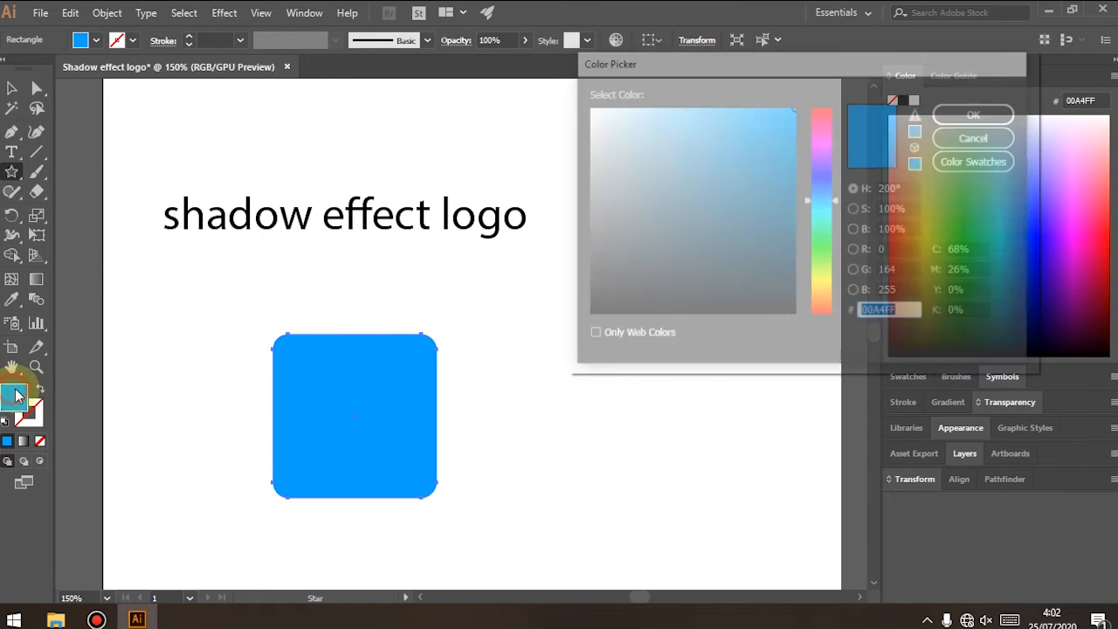
click(830, 261)
mouse_move(830, 262)
mouse_down()
mouse_move(815, 237)
mouse_move(825, 230)
mouse_up()
drag(781, 200, 838, 103)
mouse_move(706, 163)
mouse_down()
mouse_move(603, 145)
mouse_move(585, 106)
mouse_up()
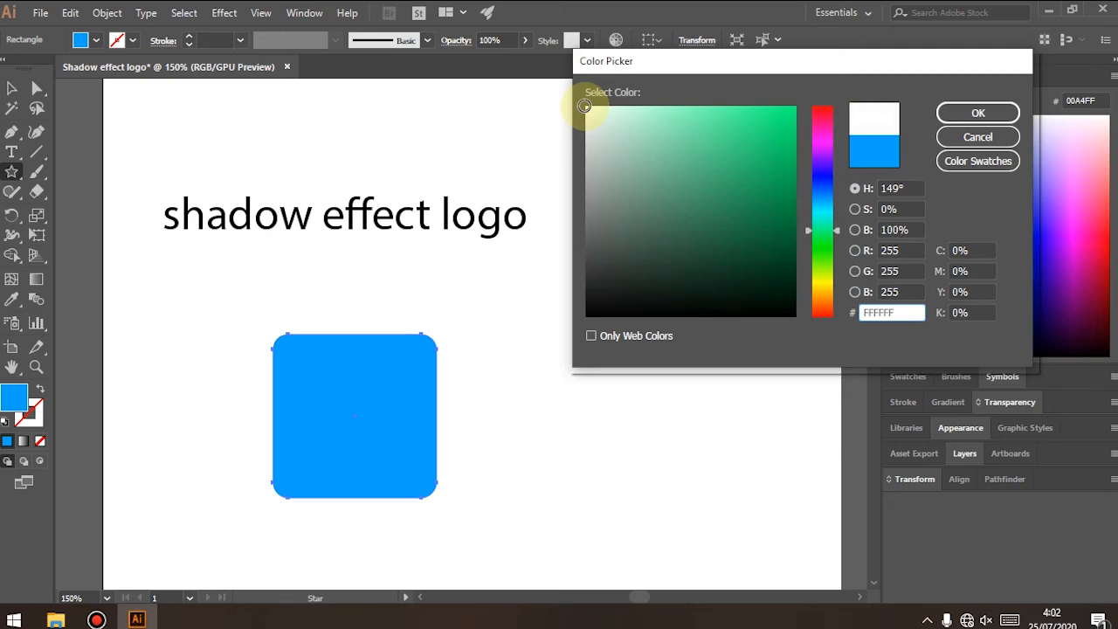
click(1011, 113)
key(ctrl+z)
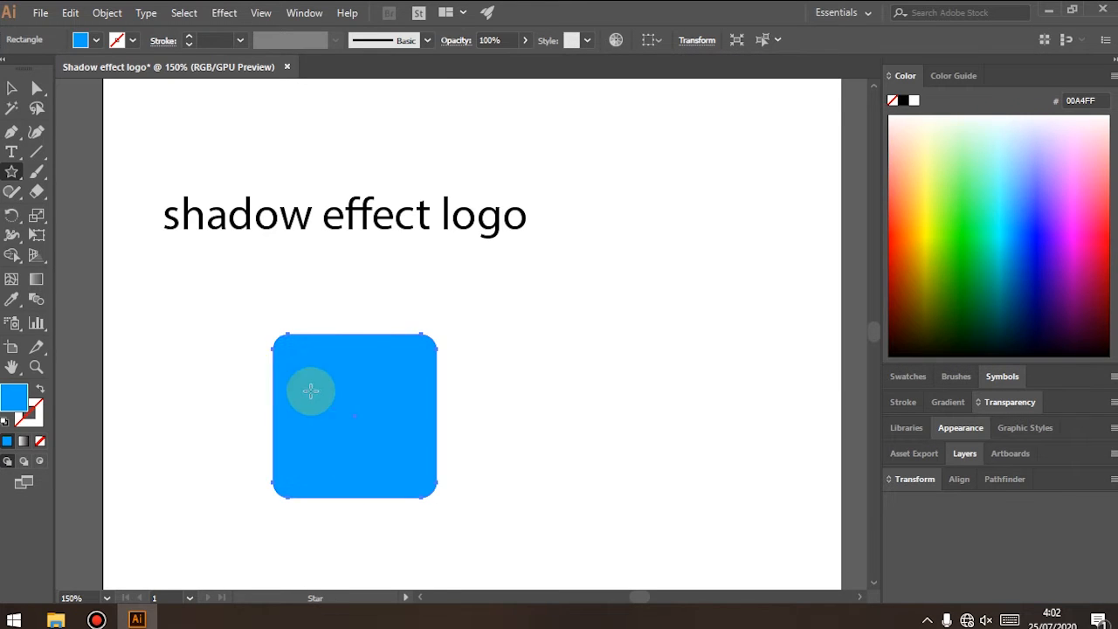
- Draw a five-pointed star to the upper left of the rounded square and fill it with white
drag(191, 328, 258, 406)
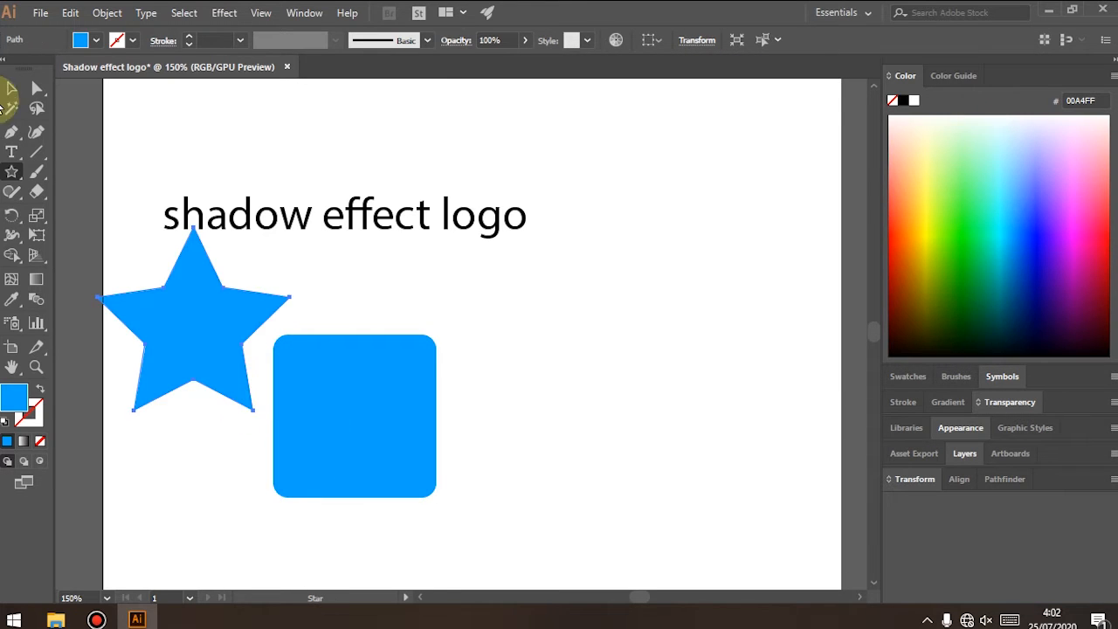
click(93, 42)
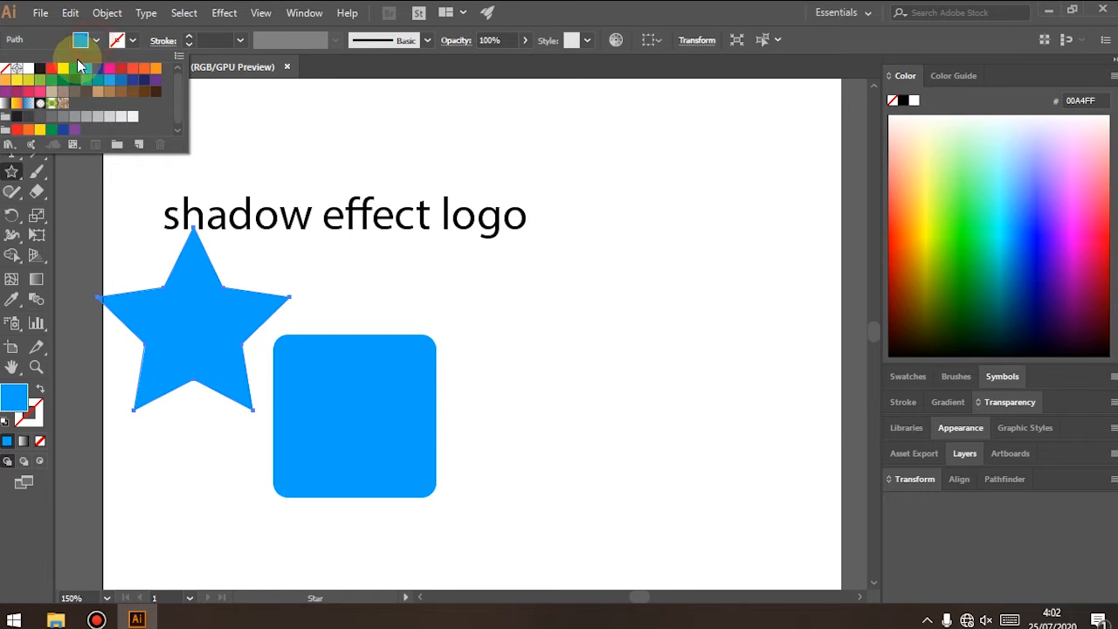
click(27, 69)
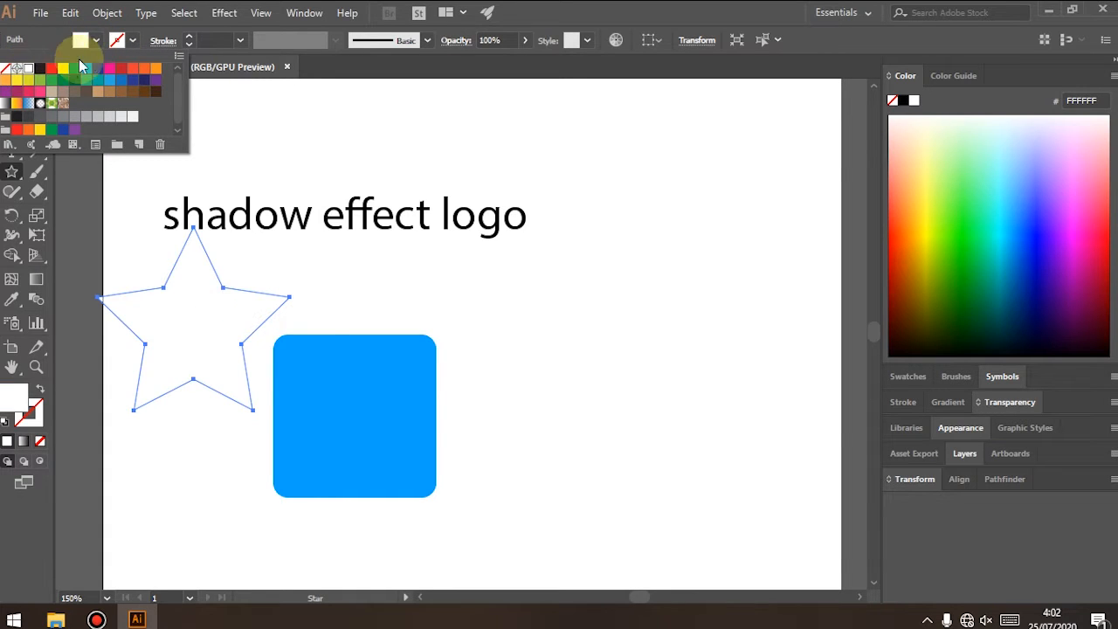
click(140, 26)
- Move the white star onto the blue rounded square and shrink it proportionally to fit inside
click(9, 90)
drag(183, 251, 373, 358)
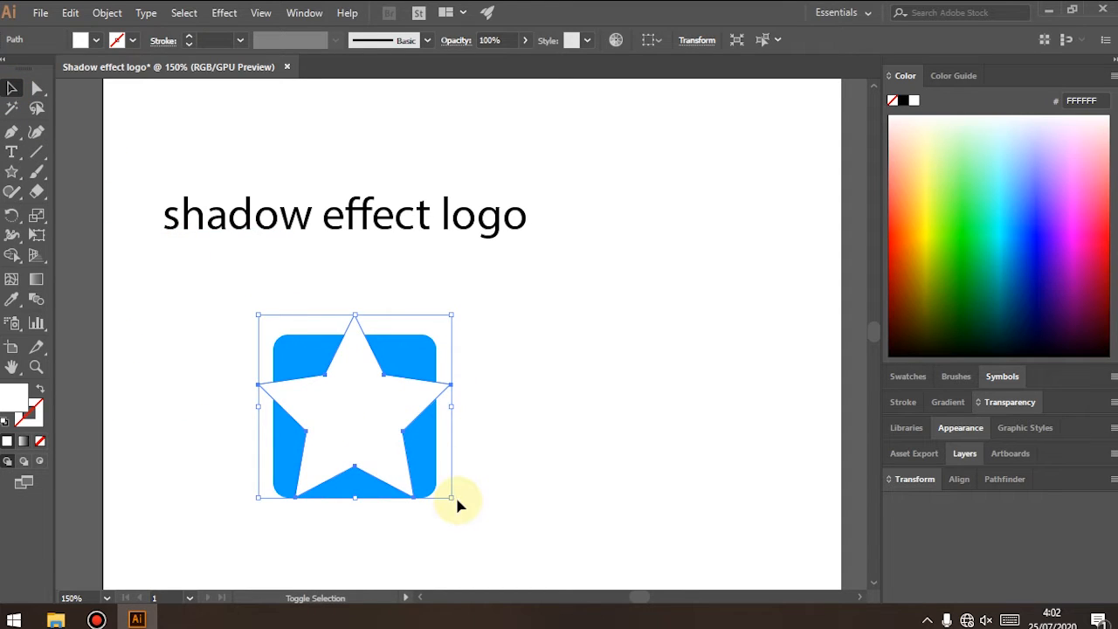
drag(455, 499, 354, 425)
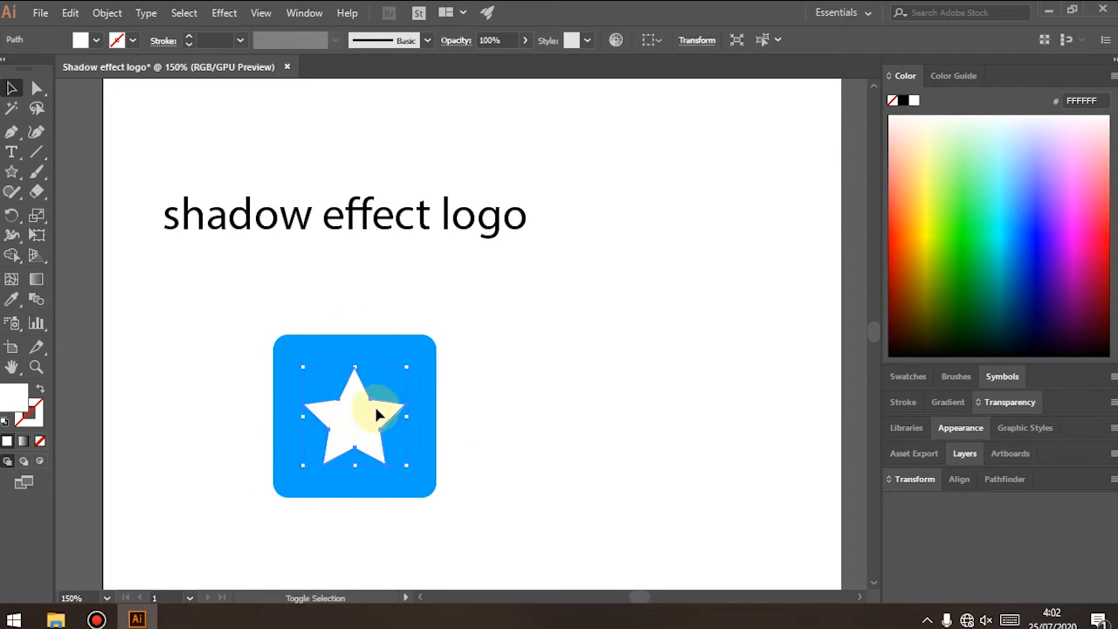
- Select the star together with the rounded square and align their centers horizontally
shift+click(420, 382)
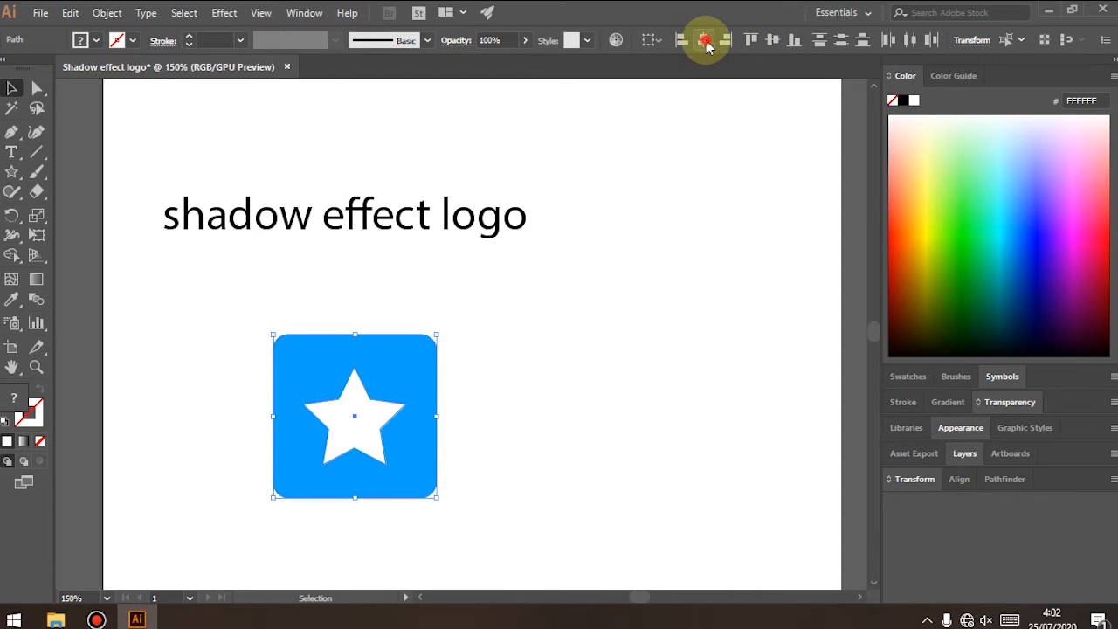
click(705, 41)
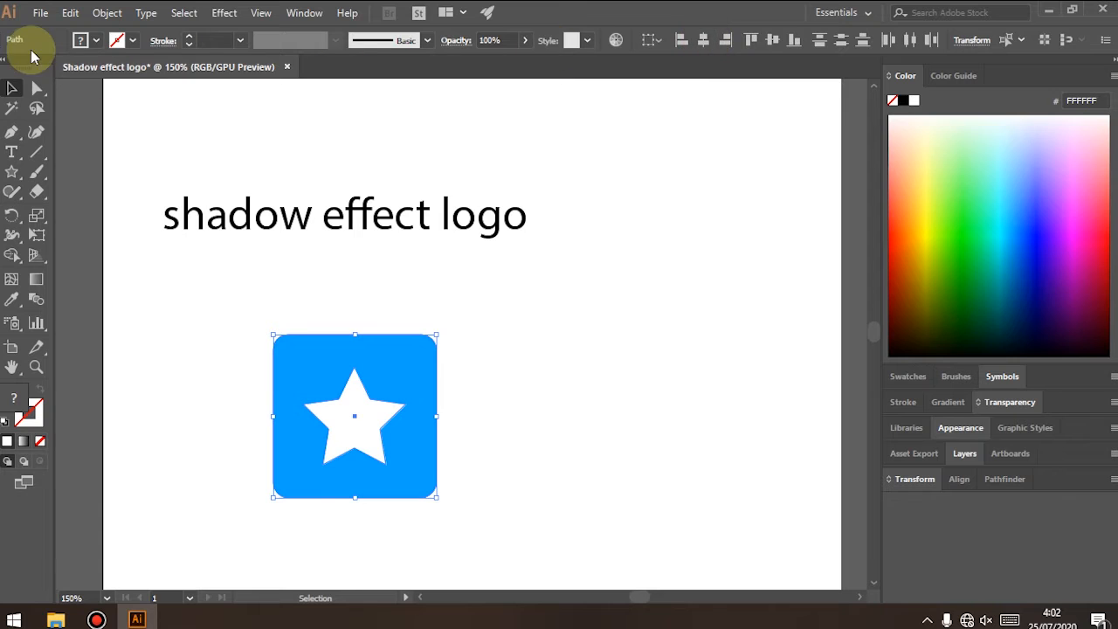
- Select only the white star and start a Drop Shadow effect on it with the preview turned on
click(187, 303)
click(350, 429)
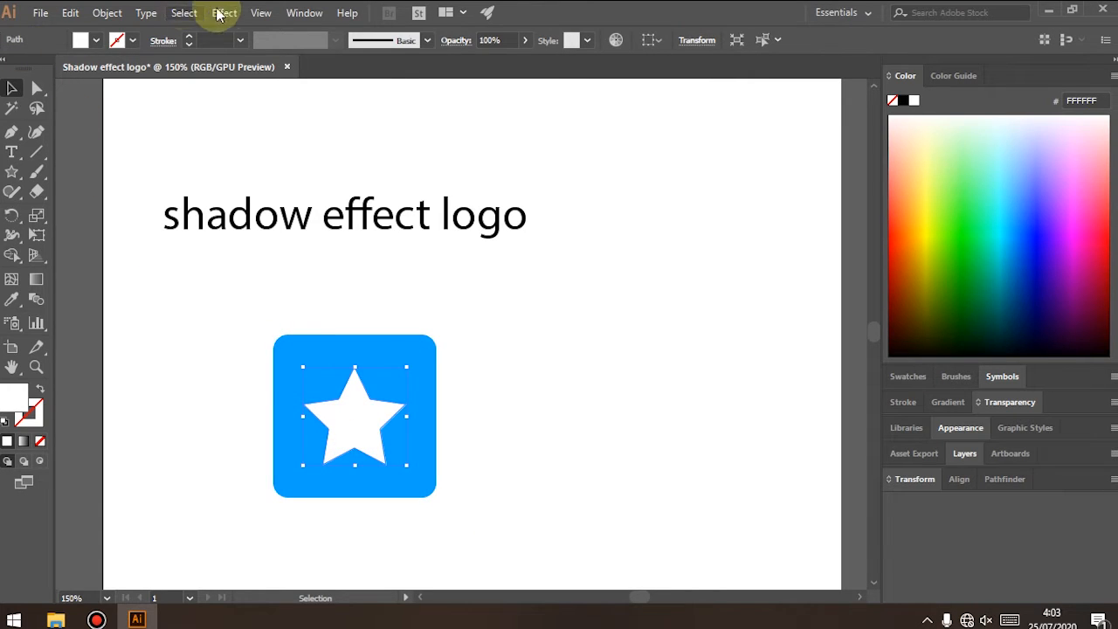
click(220, 13)
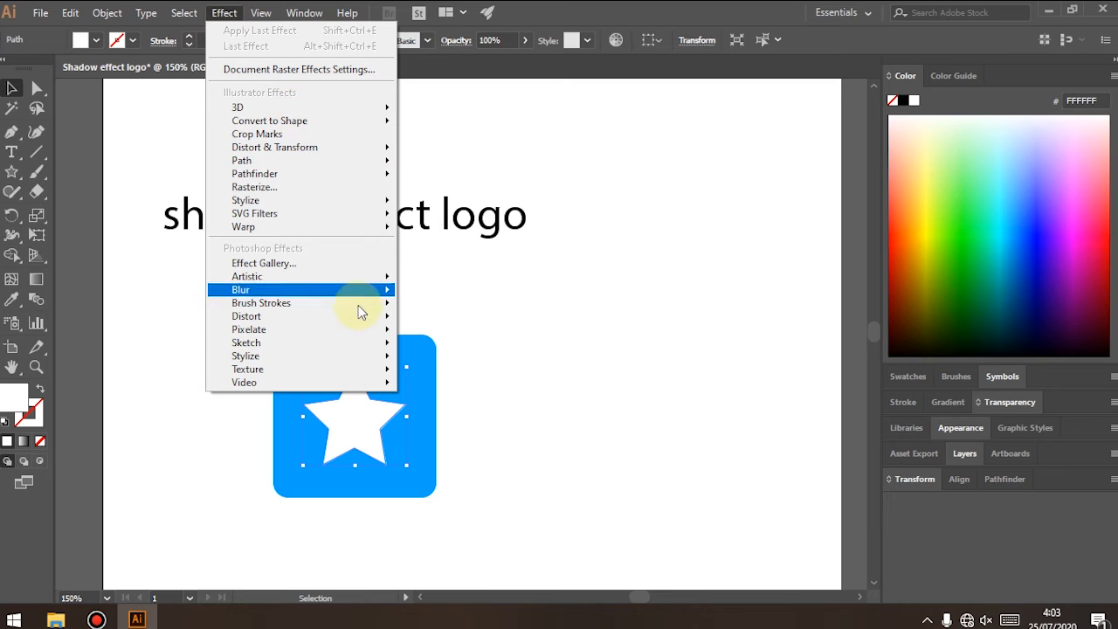
mouse_move(358, 355)
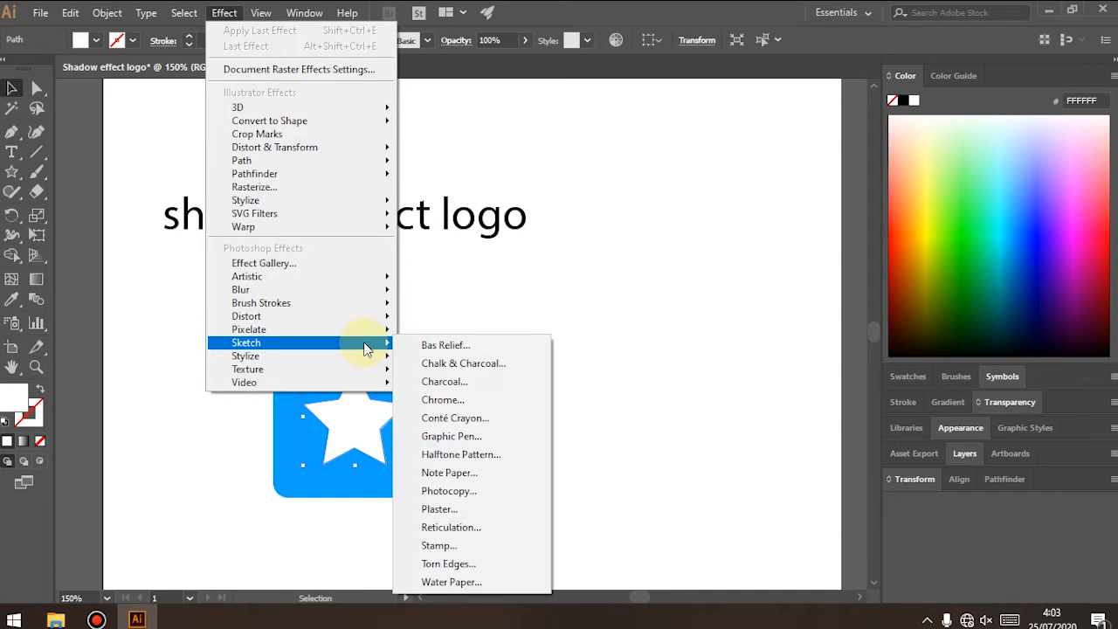
mouse_move(356, 318)
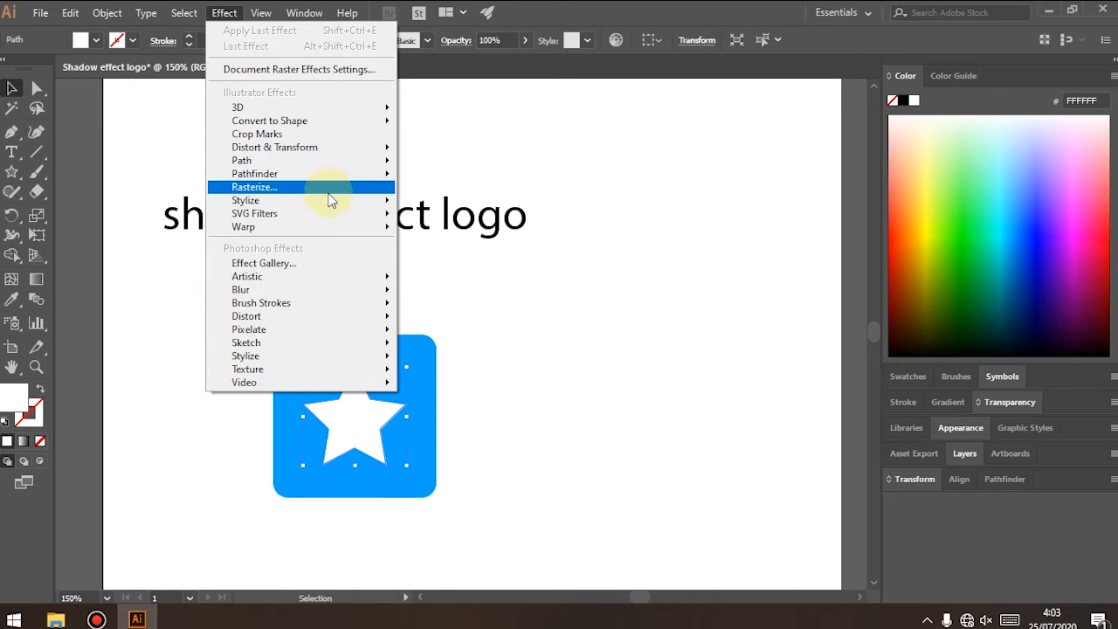
mouse_move(333, 203)
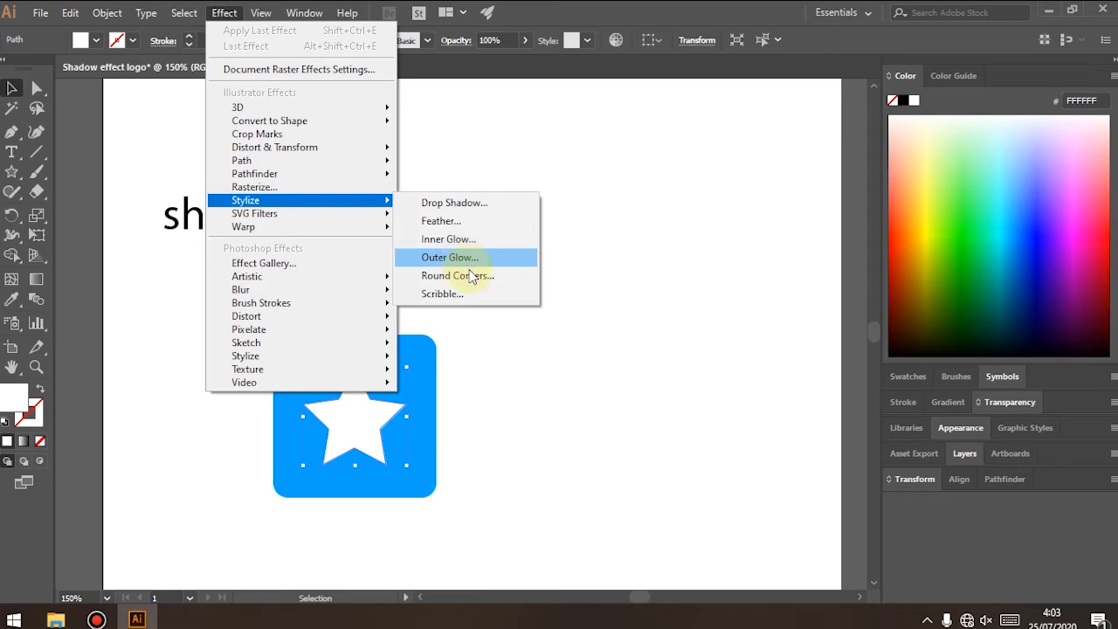
click(454, 202)
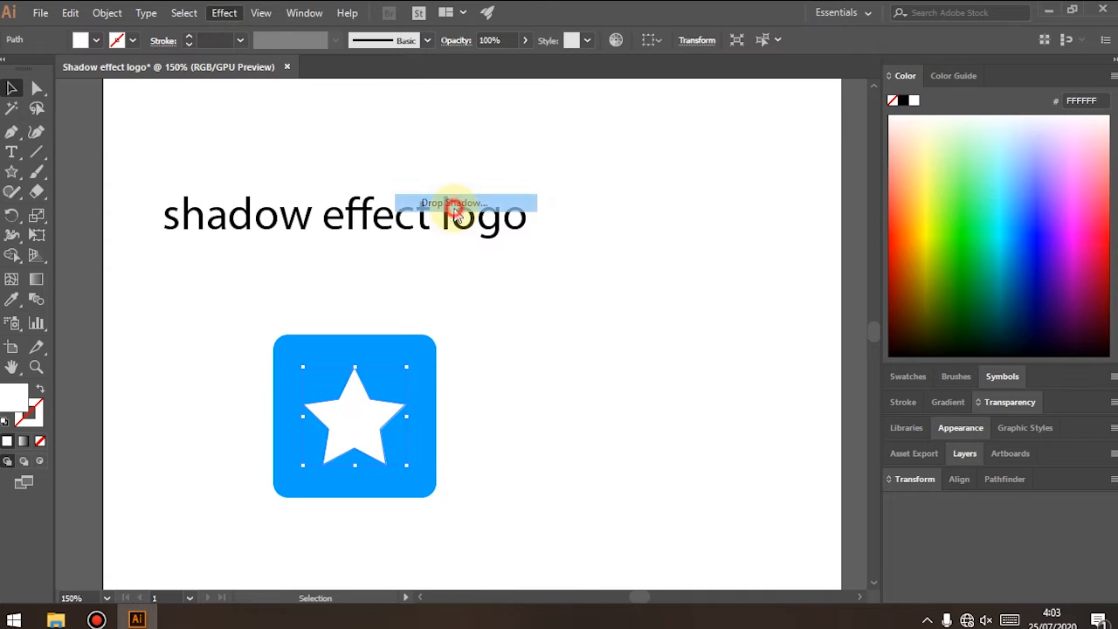
click(798, 330)
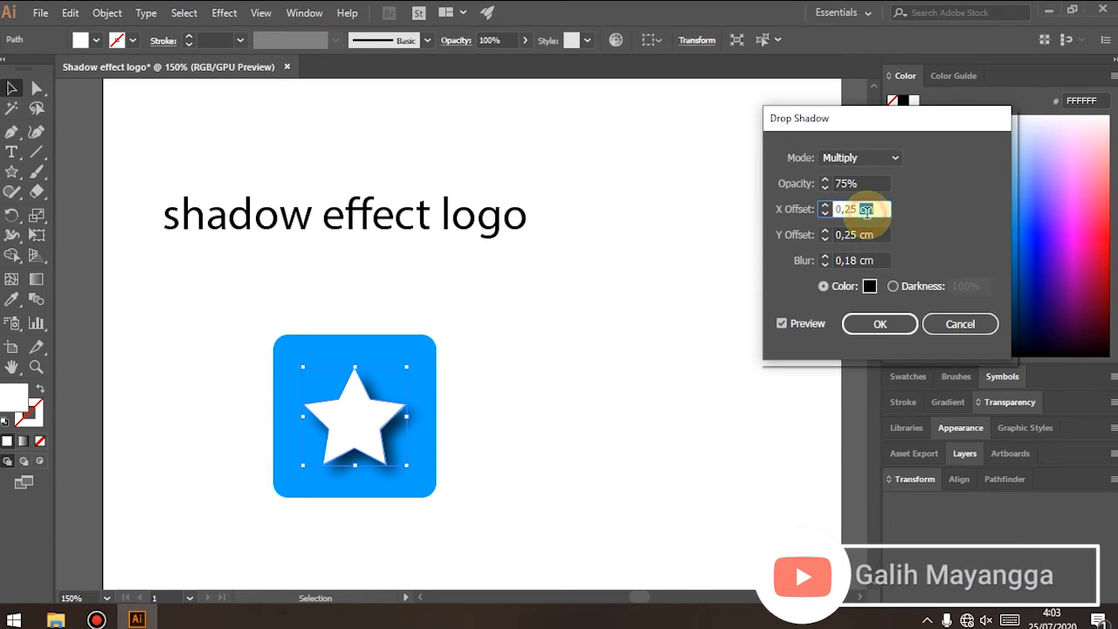
- Try an X offset and a Y offset of 1 cm for the star's drop shadow
text(1)
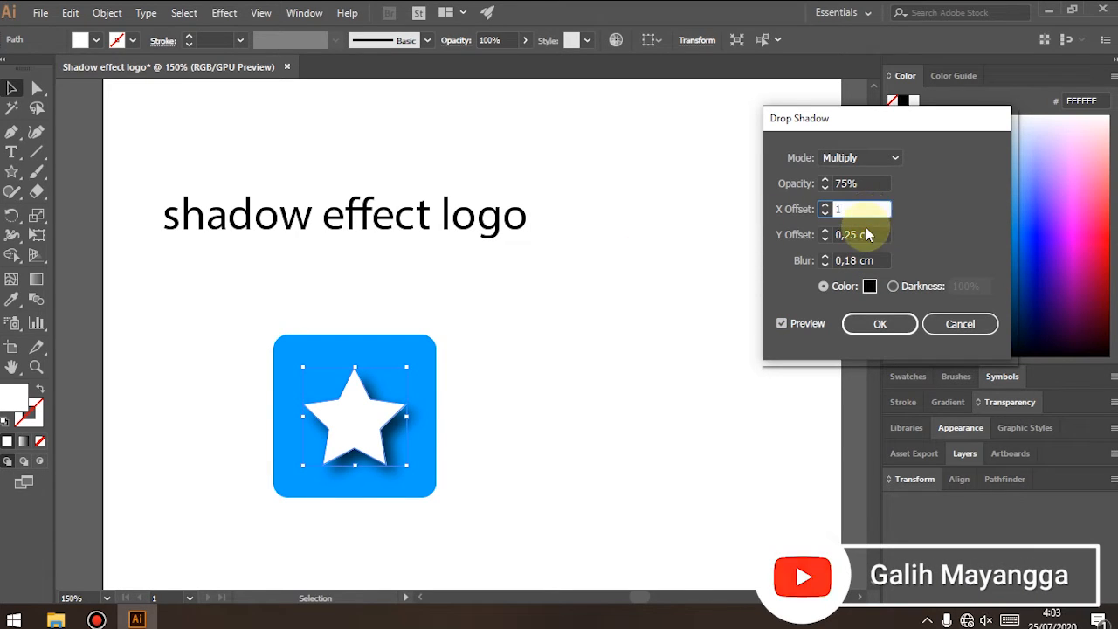
click(846, 235)
text(1)
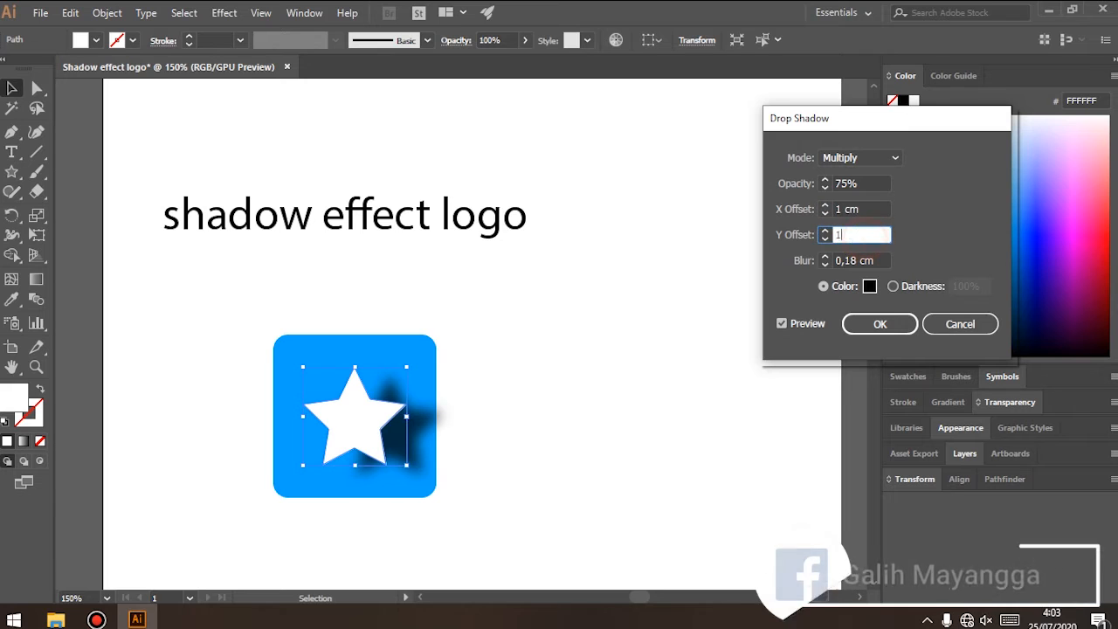
- Set both the X and Y offsets of the star's drop shadow to 0,1 cm
click(859, 209)
text(0,1)
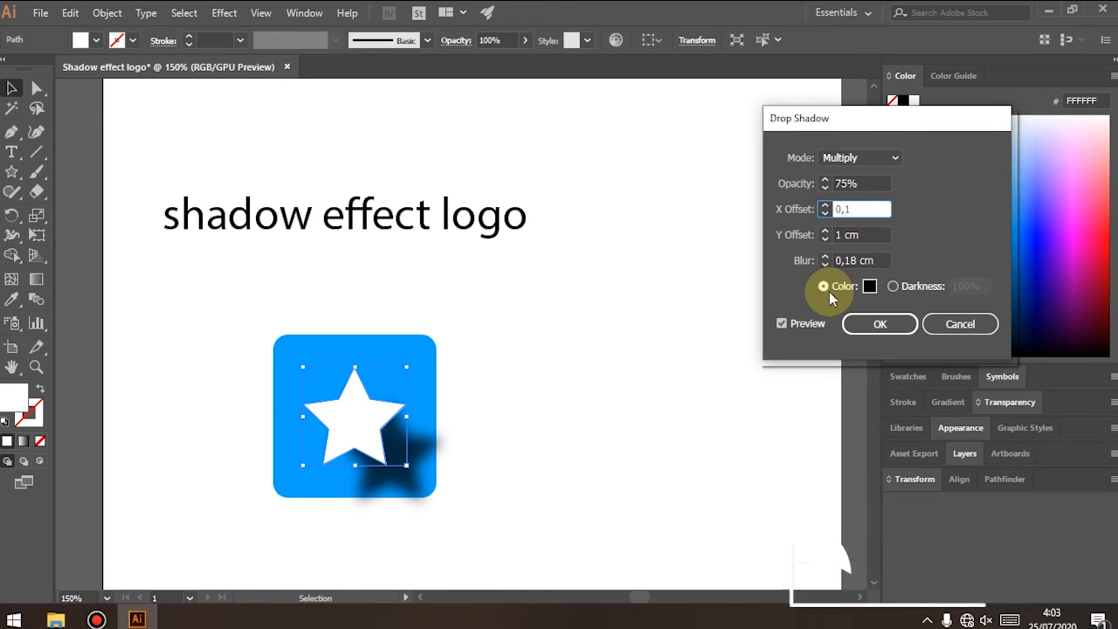
click(849, 235)
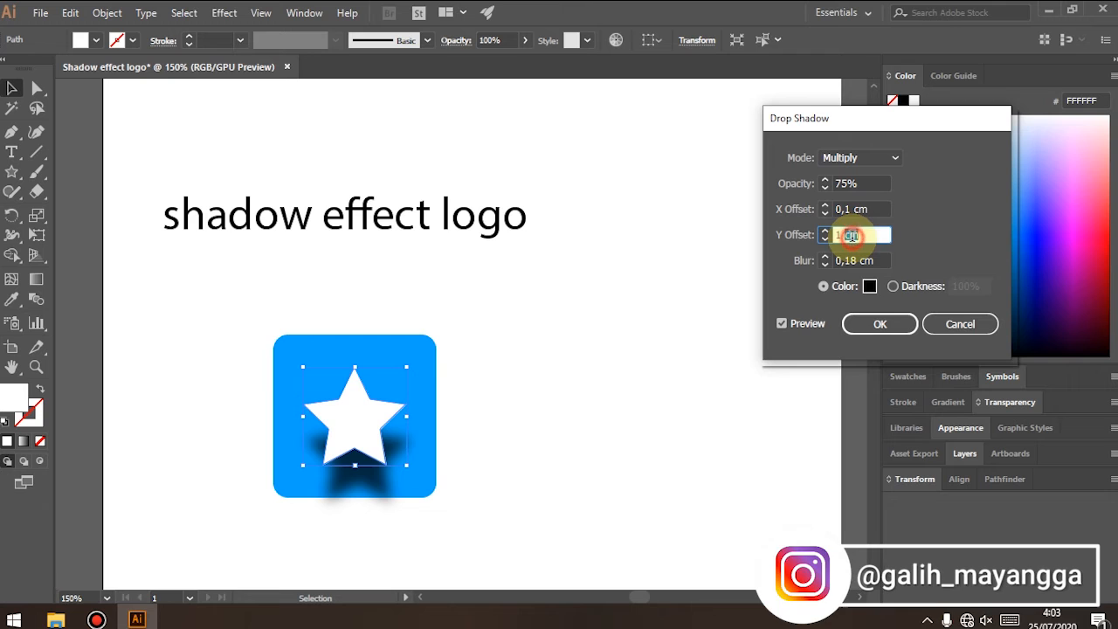
text(0,1)
click(858, 208)
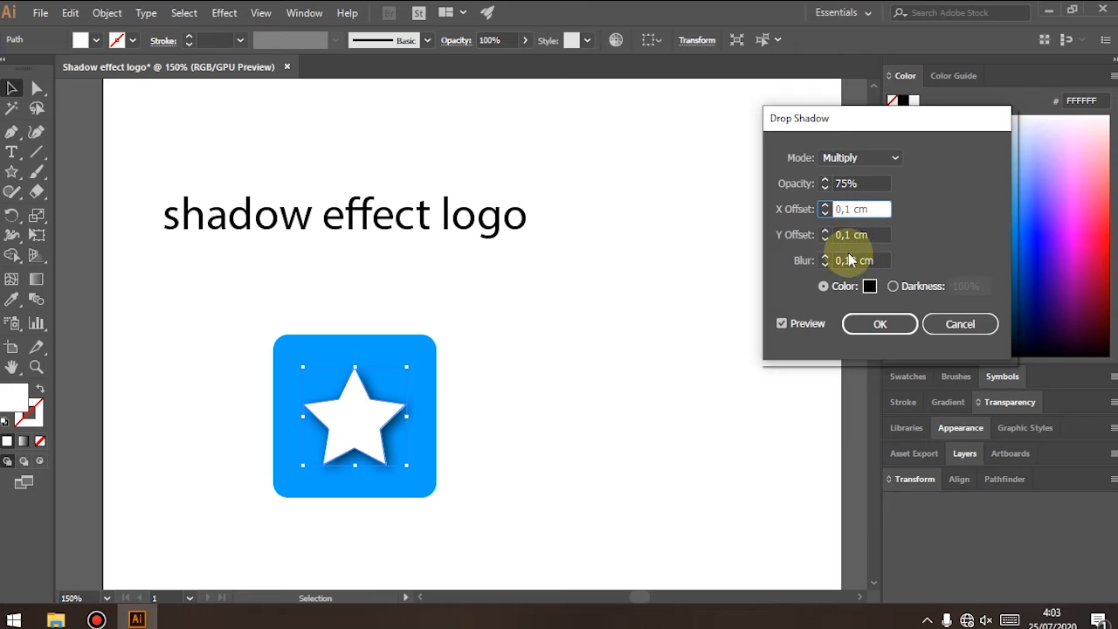
- Lower the shadow's opacity to 15% and raise its blur to 0,7 cm
click(825, 188)
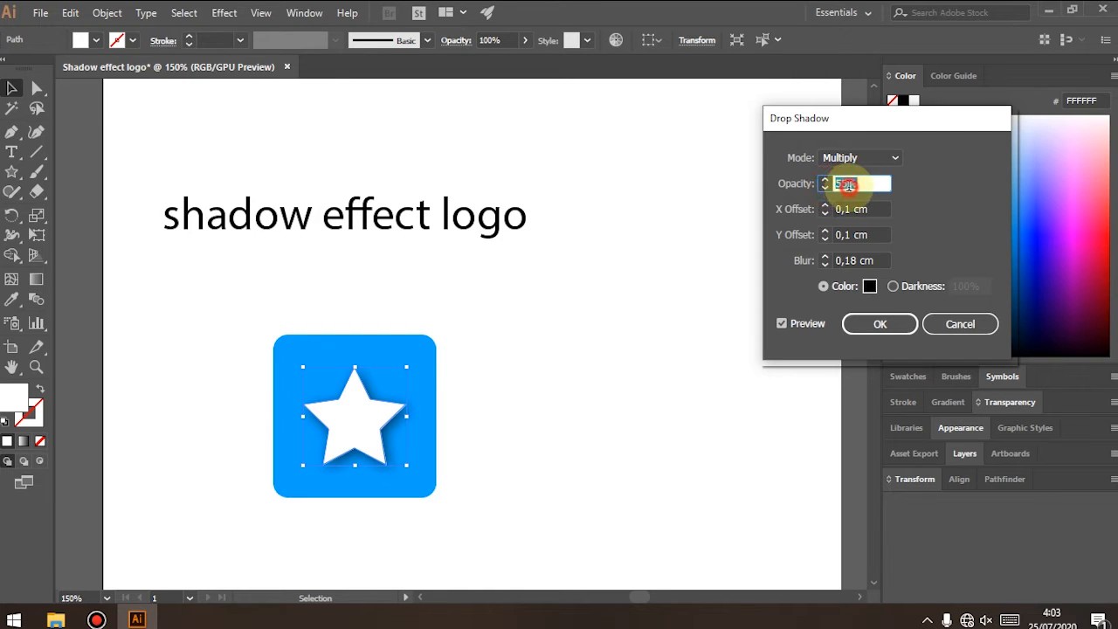
click(849, 206)
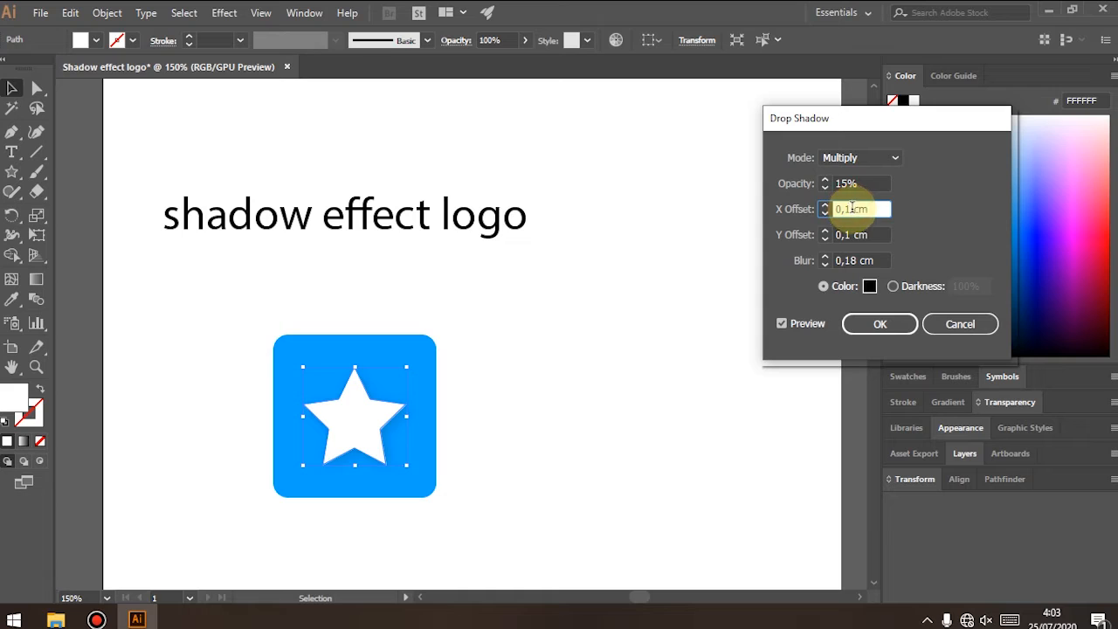
click(825, 257)
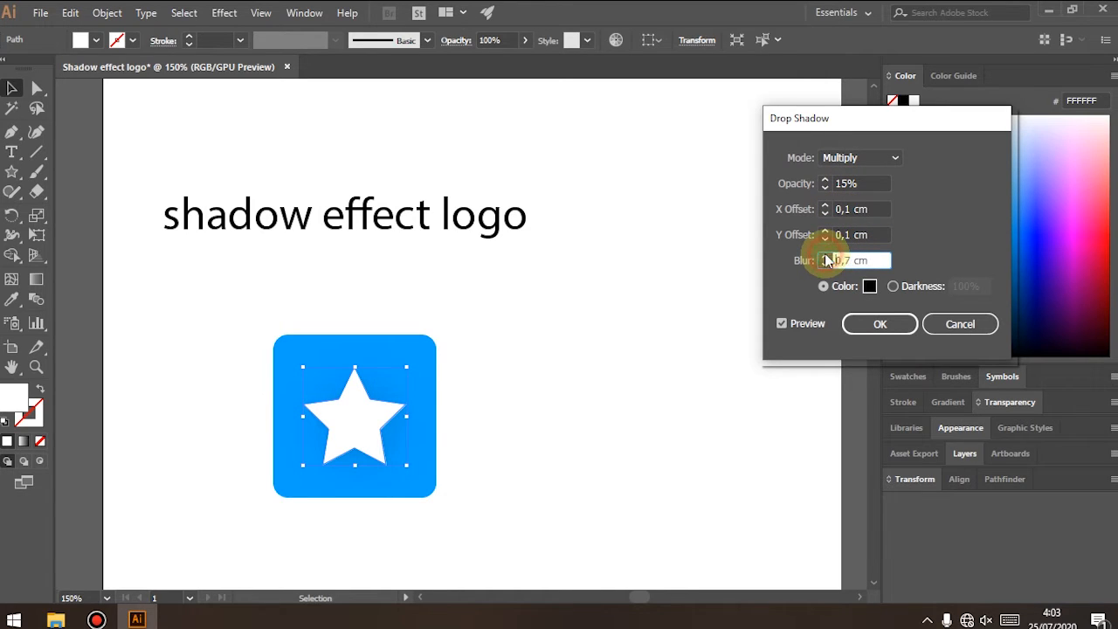
- Try a shadow opacity of 30% for the star
click(861, 181)
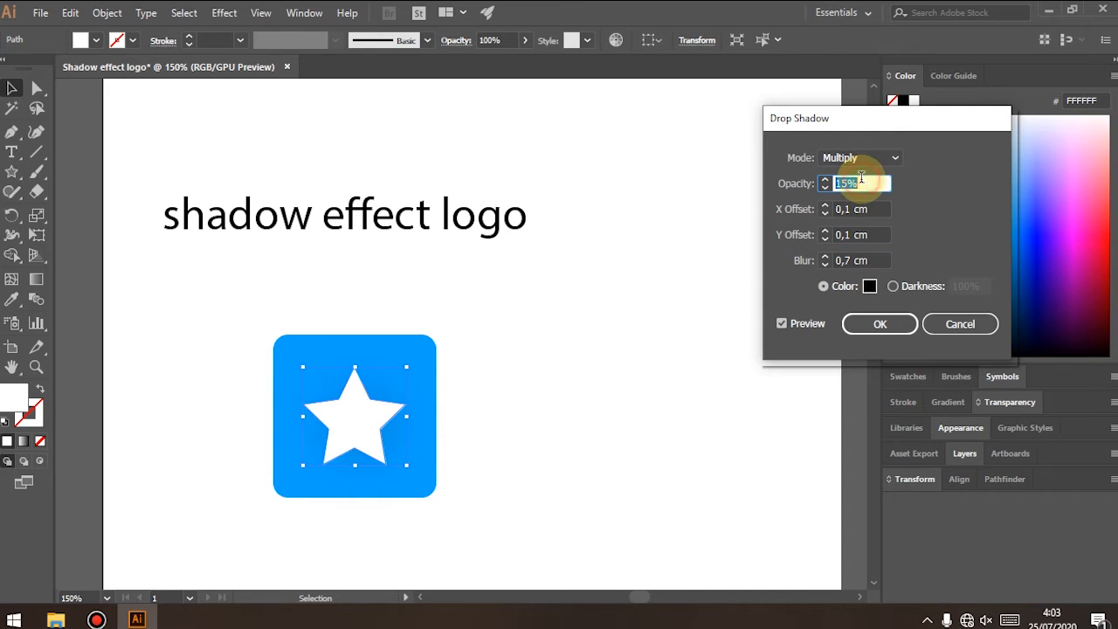
text(30)
click(862, 209)
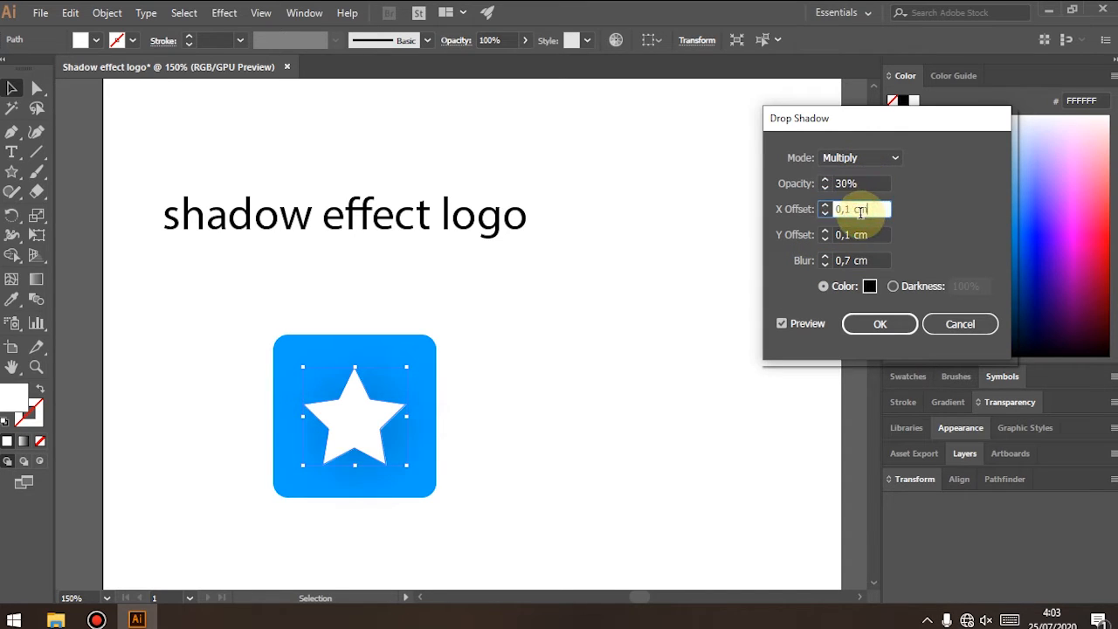
- Set the shadow's opacity to 20%, apply the Drop Shadow effect and deselect the star
click(856, 183)
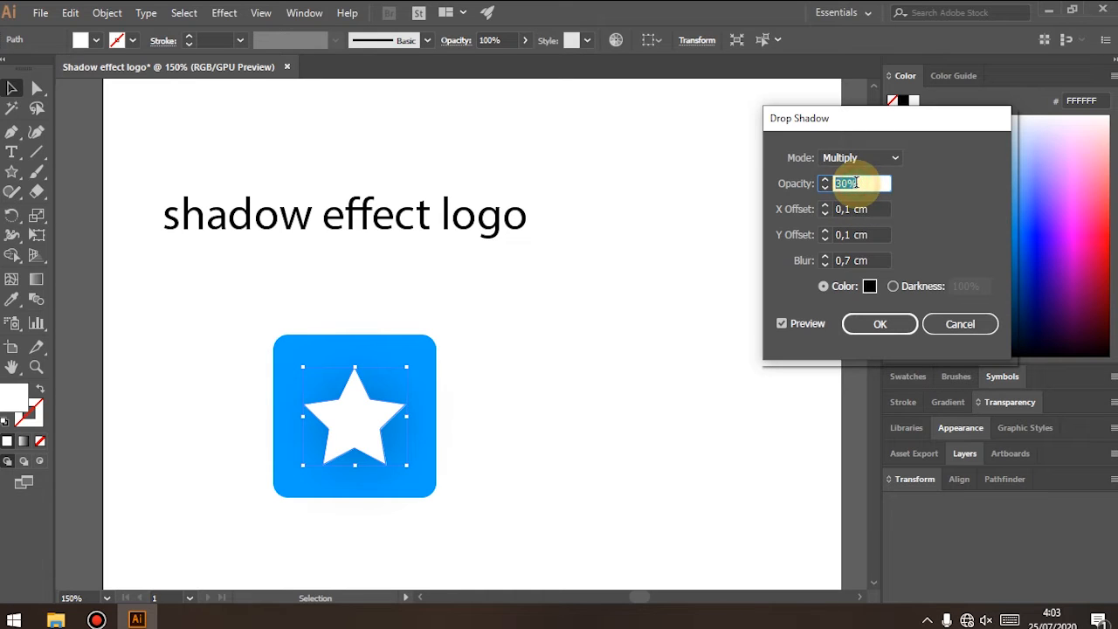
text(20)
click(863, 209)
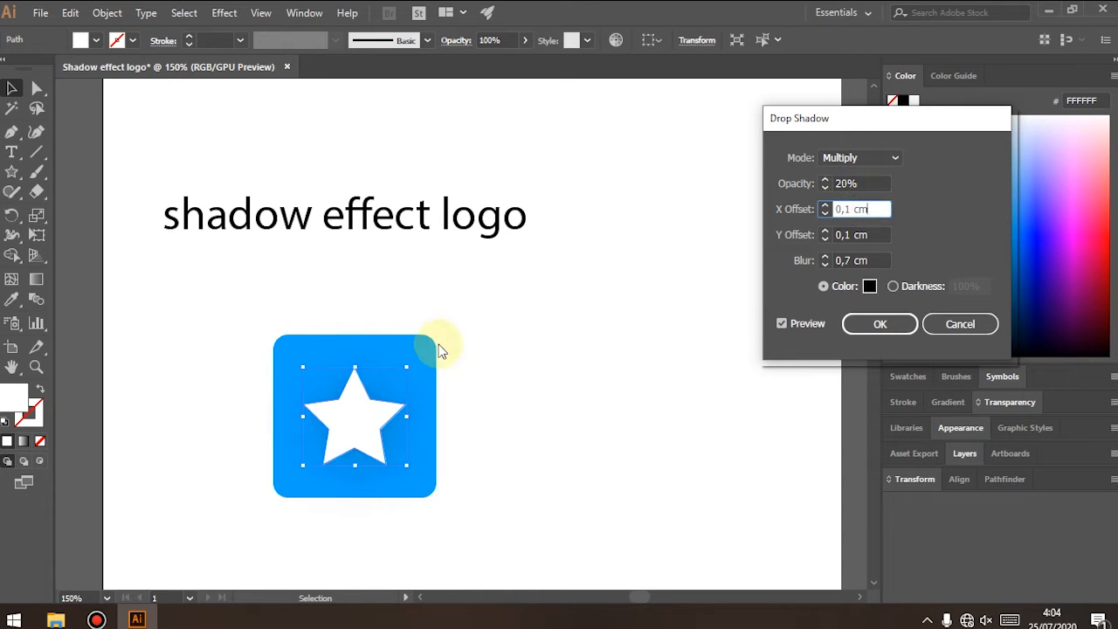
click(863, 325)
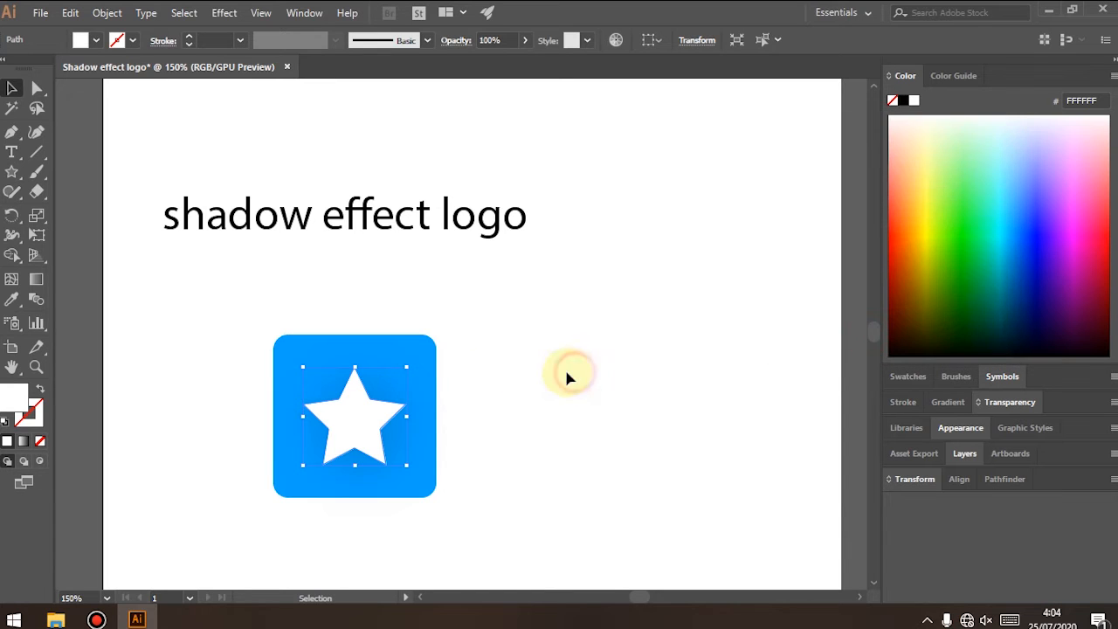
click(474, 369)
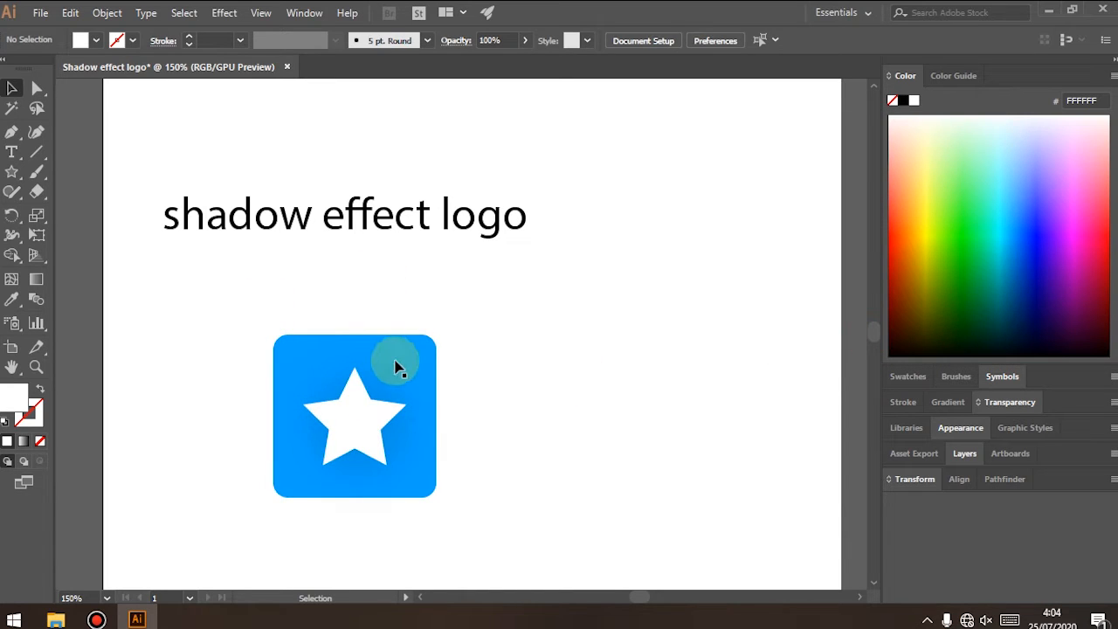
- Examine the shadow around the star up close, leaving the star selected
scroll(301, 468, up, 3)
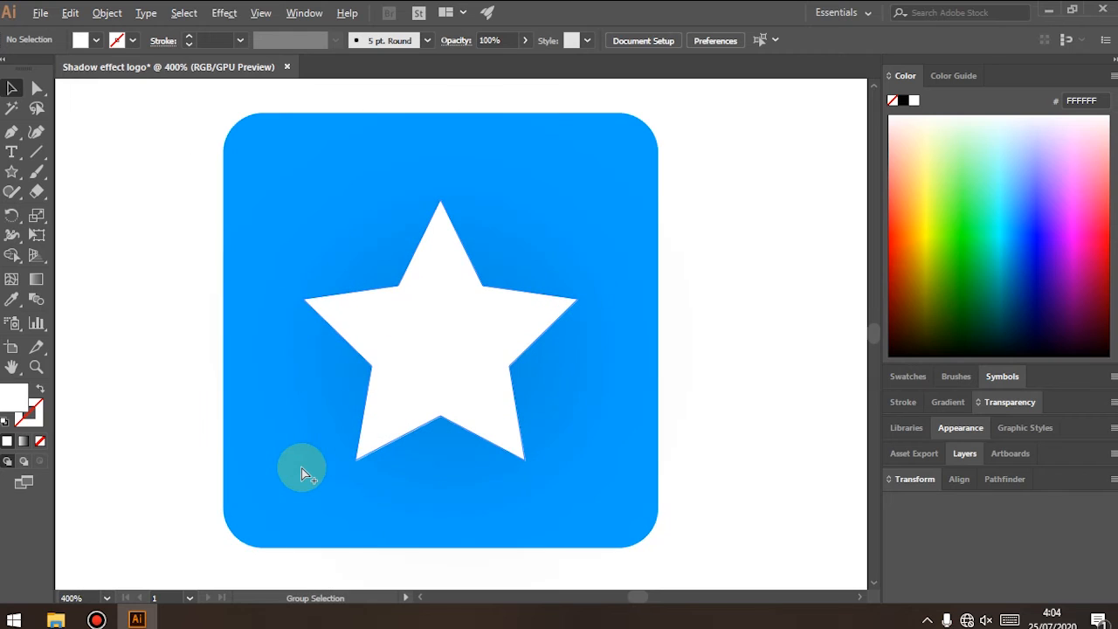
click(389, 368)
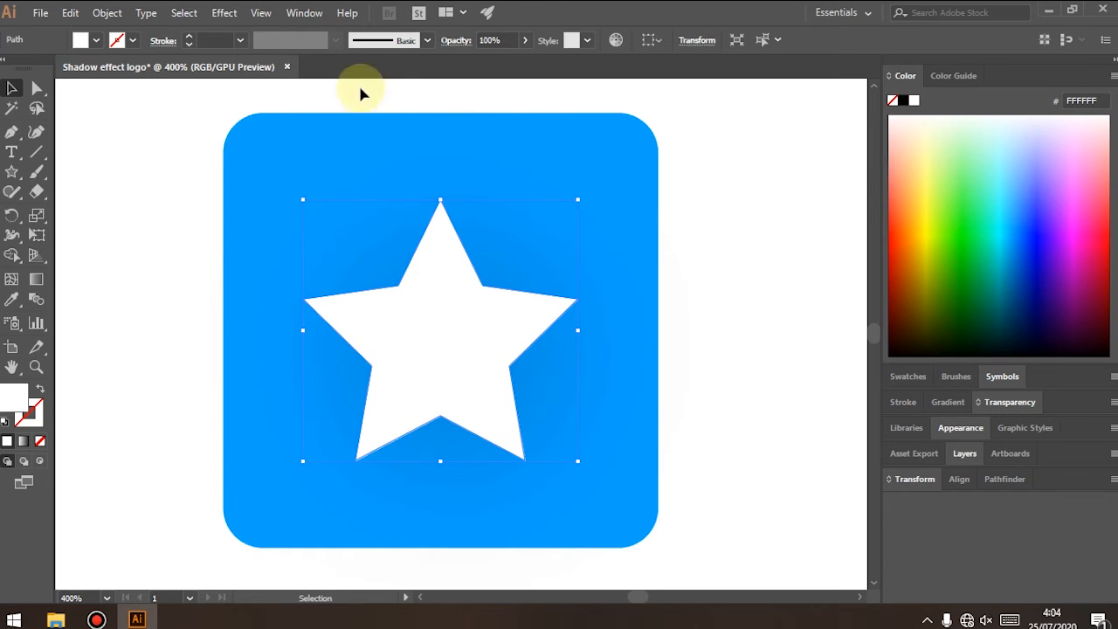
click(155, 214)
click(456, 312)
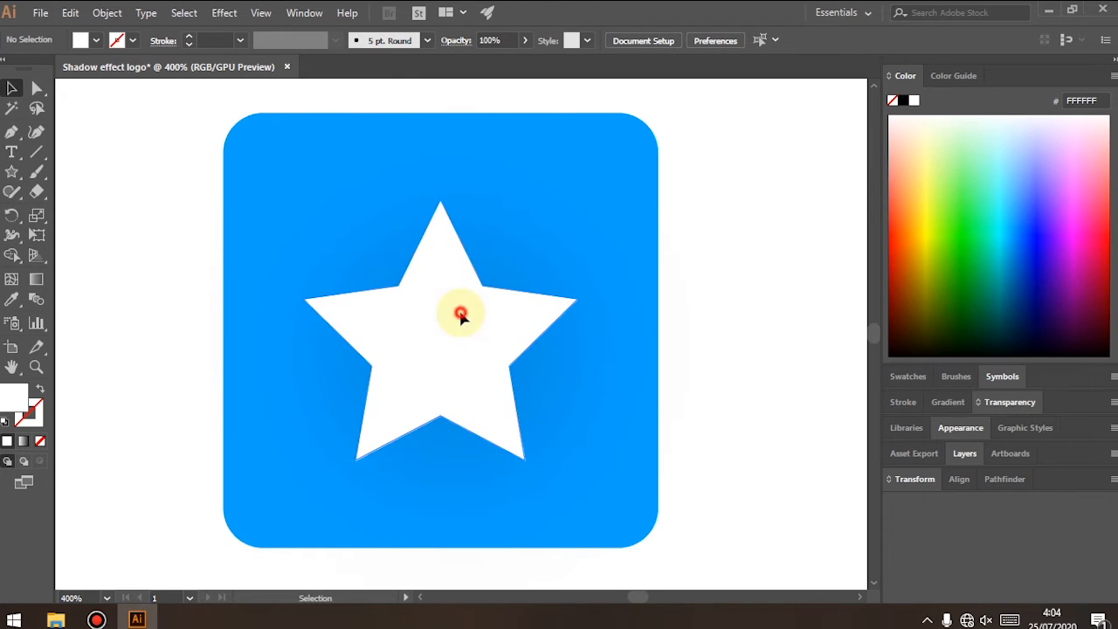
click(223, 14)
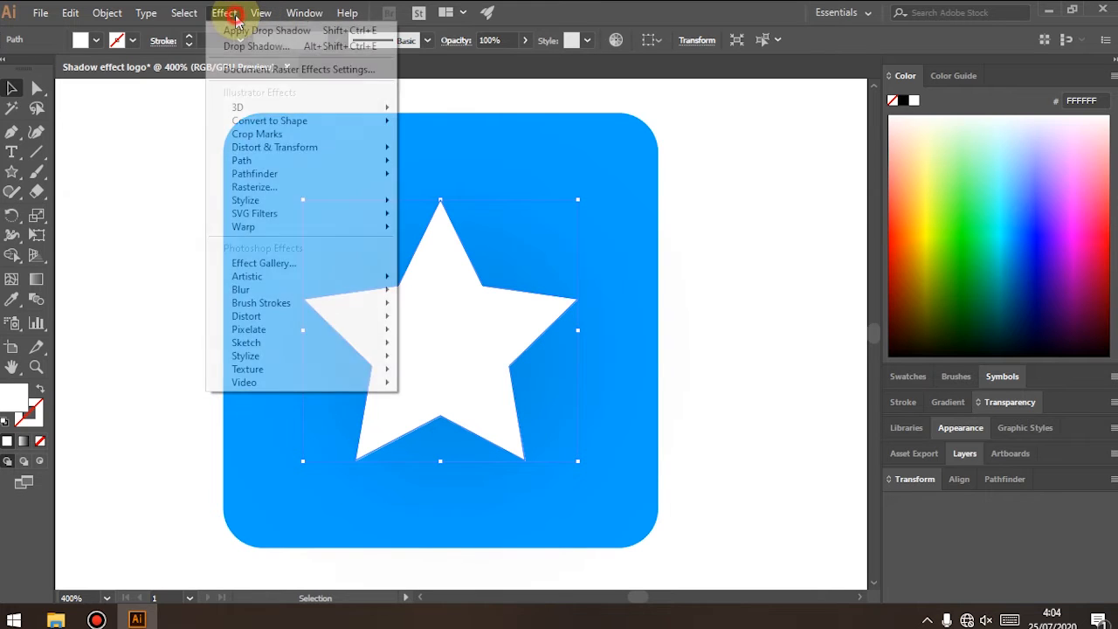
click(261, 46)
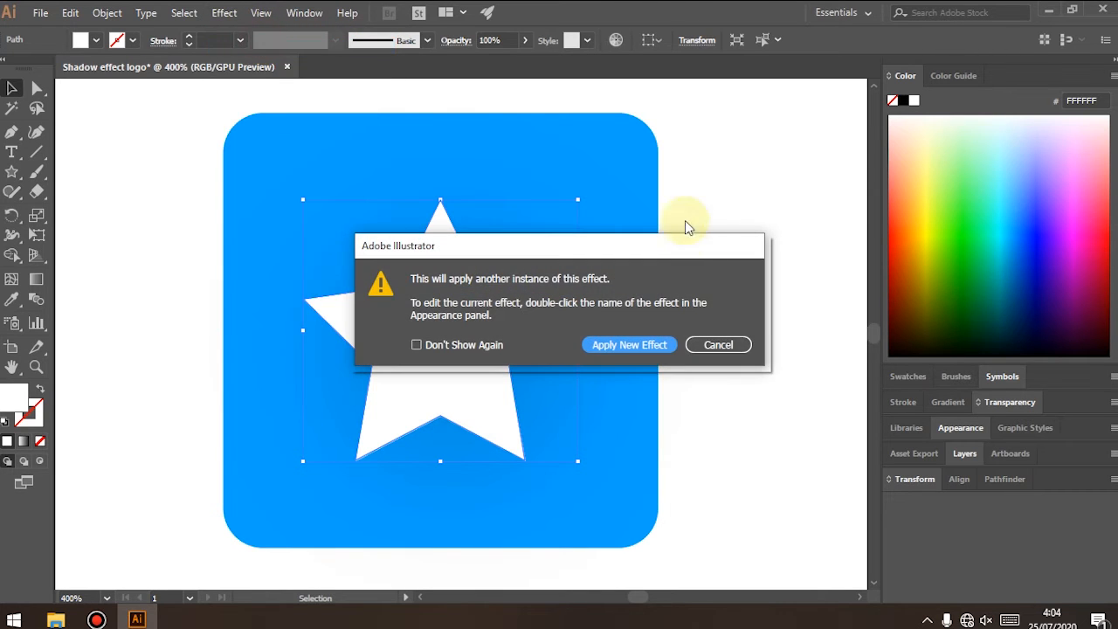
click(741, 346)
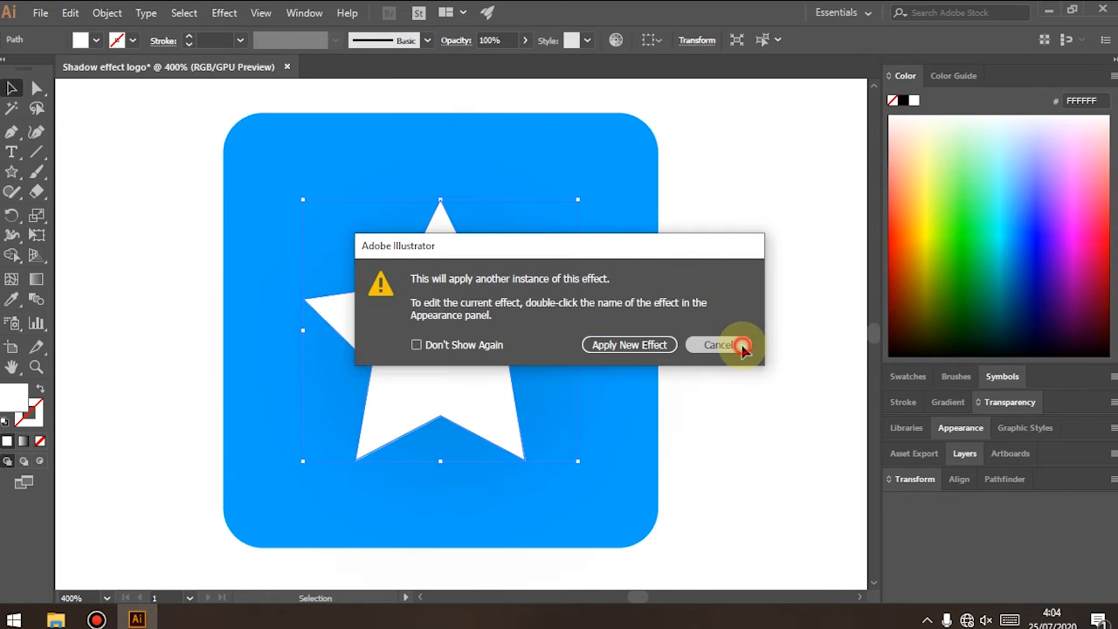
- Reopen the star's existing Drop Shadow settings from its appearance attributes, review and accept them, and deselect the star
click(980, 431)
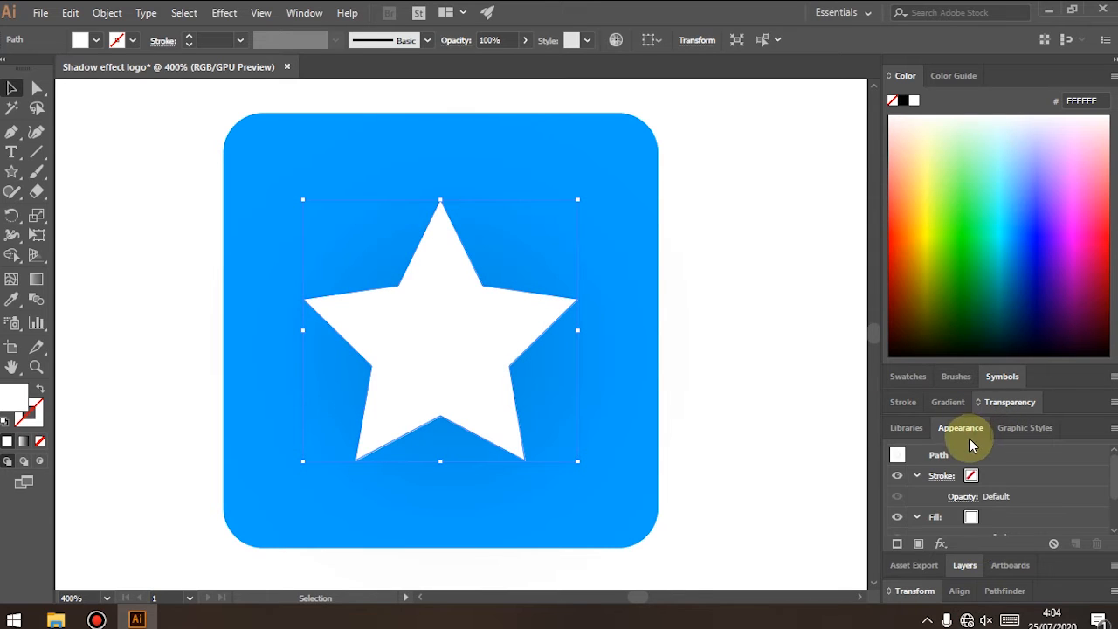
click(302, 13)
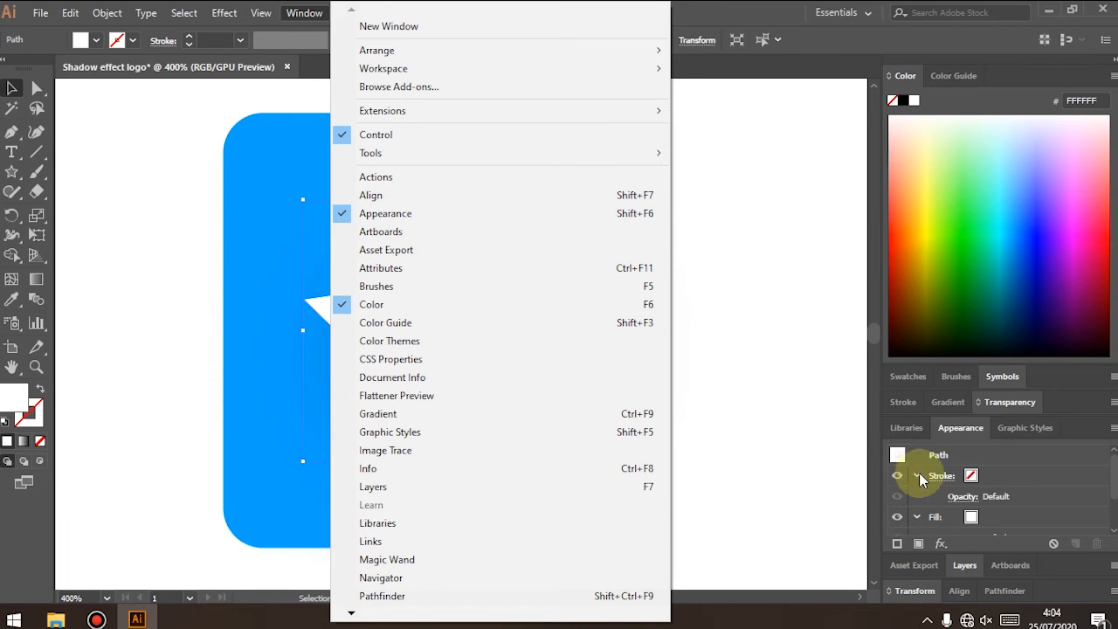
click(948, 433)
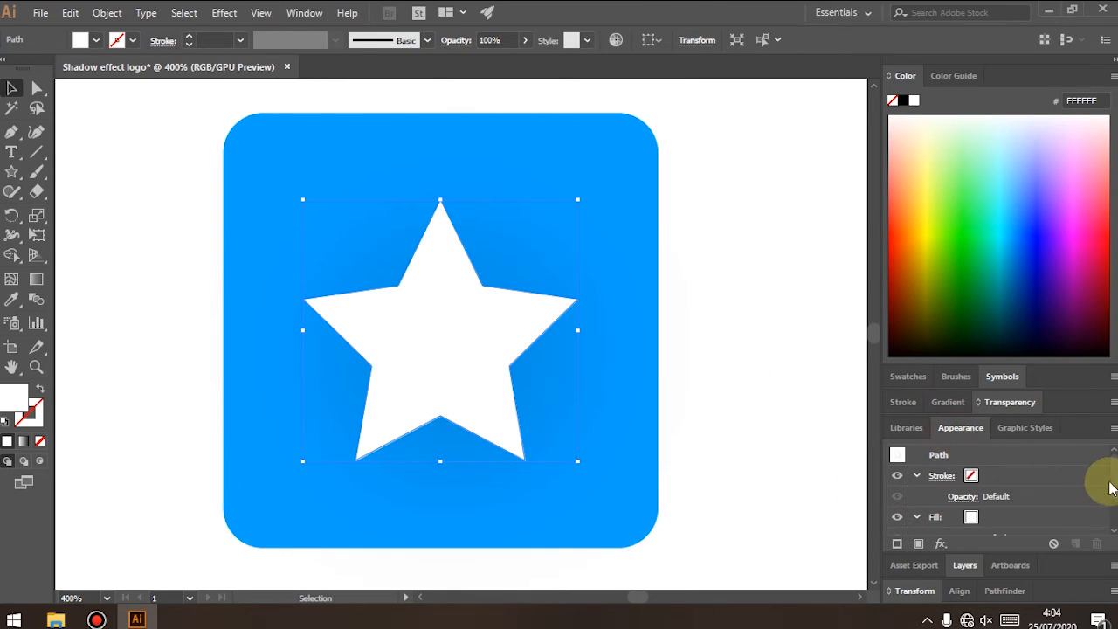
scroll(1114, 483, down, 2)
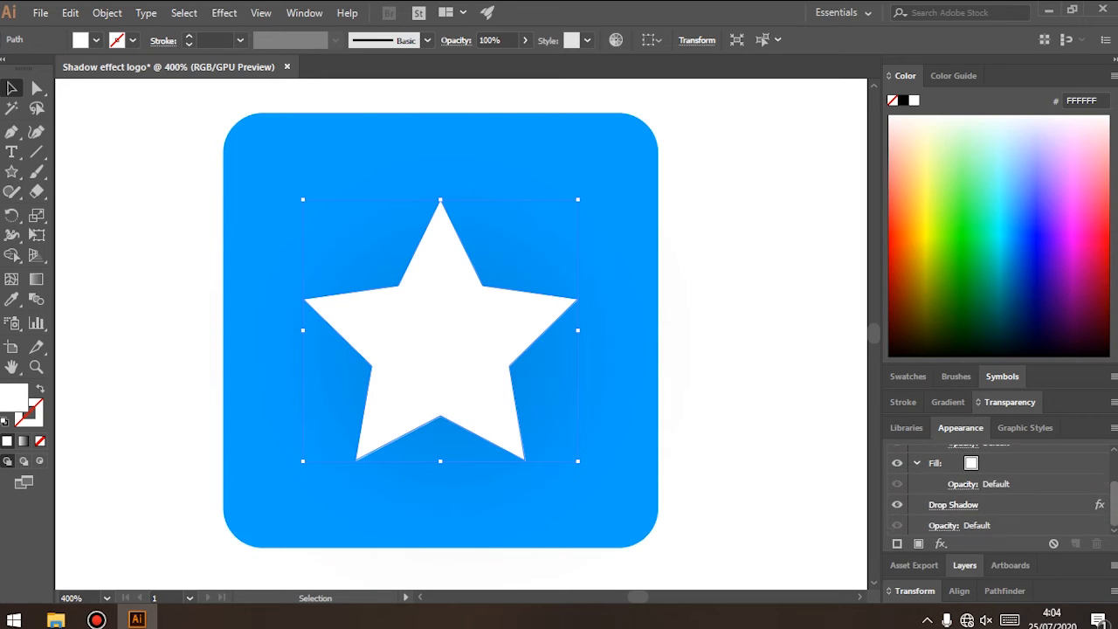
click(1038, 504)
click(1037, 505)
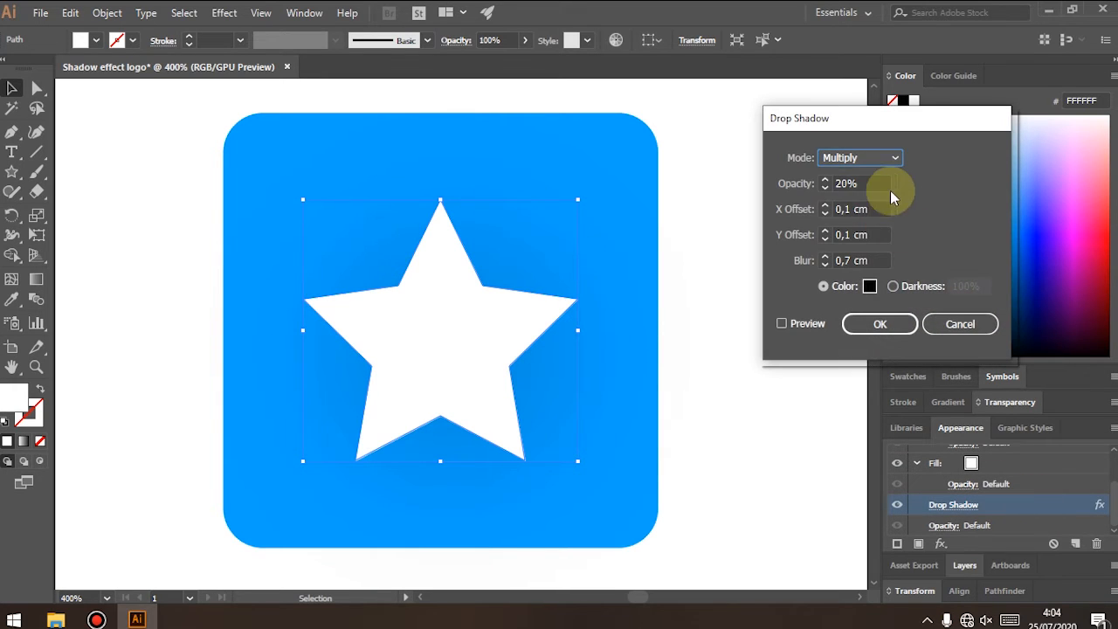
double_click(847, 183)
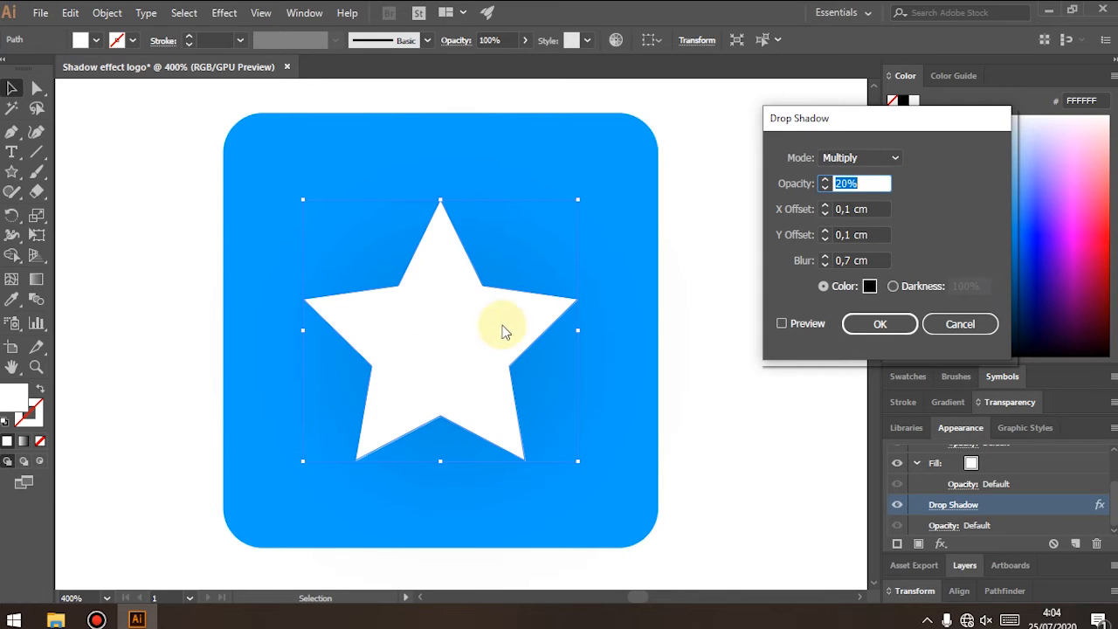
click(862, 324)
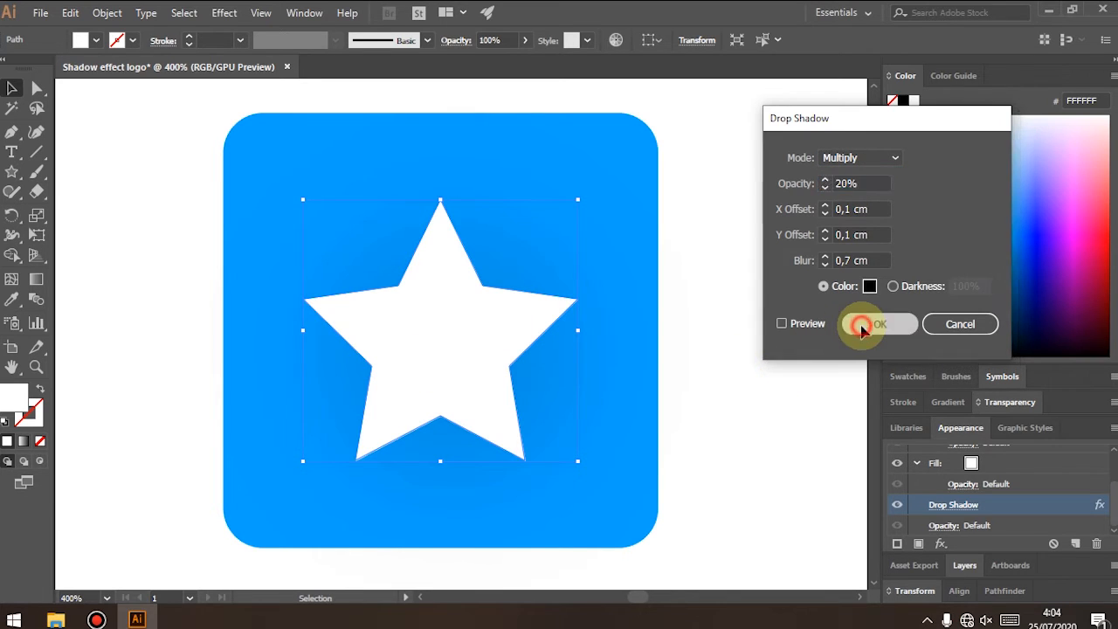
scroll(579, 317, down, 4)
scroll(579, 323, down, 1)
click(661, 324)
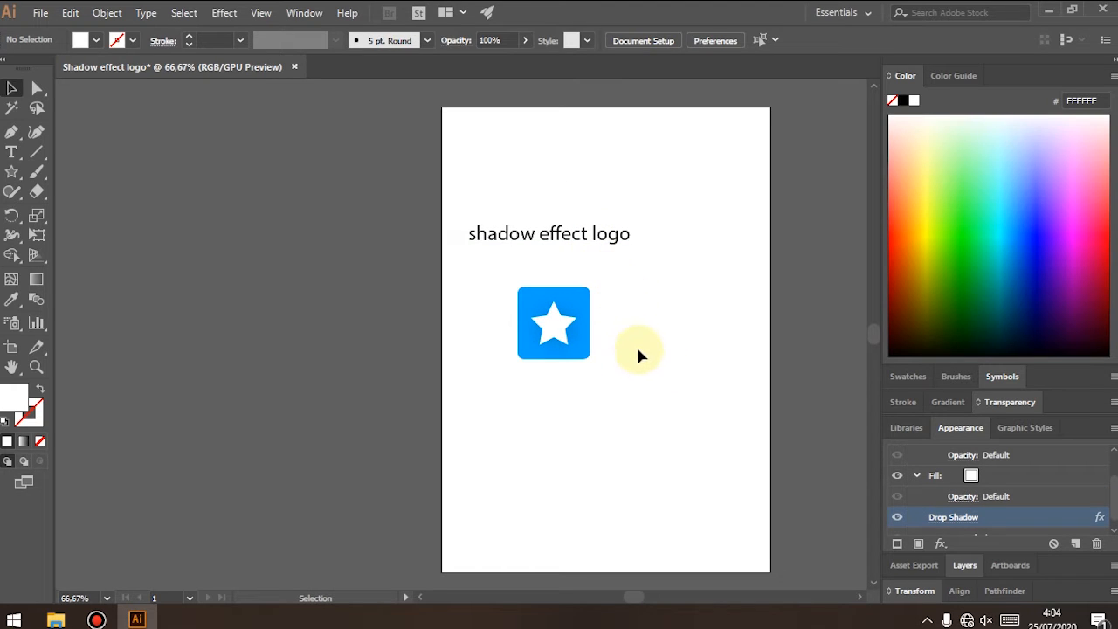
- Duplicate the caption and the star logo together into the empty space below the originals and deselect the copy
drag(643, 371, 454, 205)
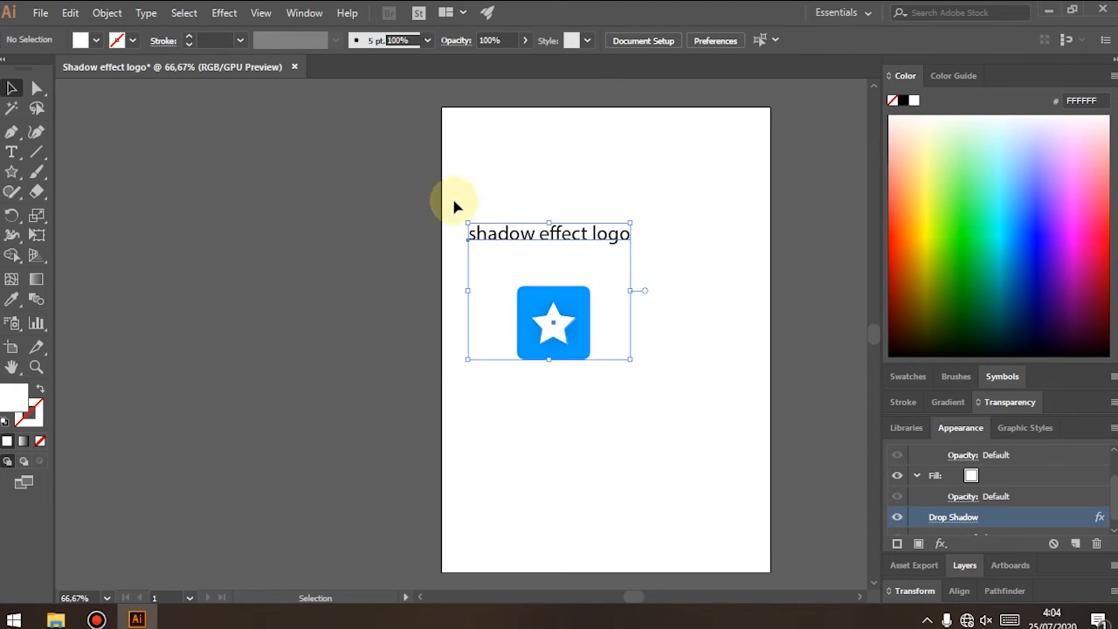
drag(528, 281, 573, 494)
click(763, 497)
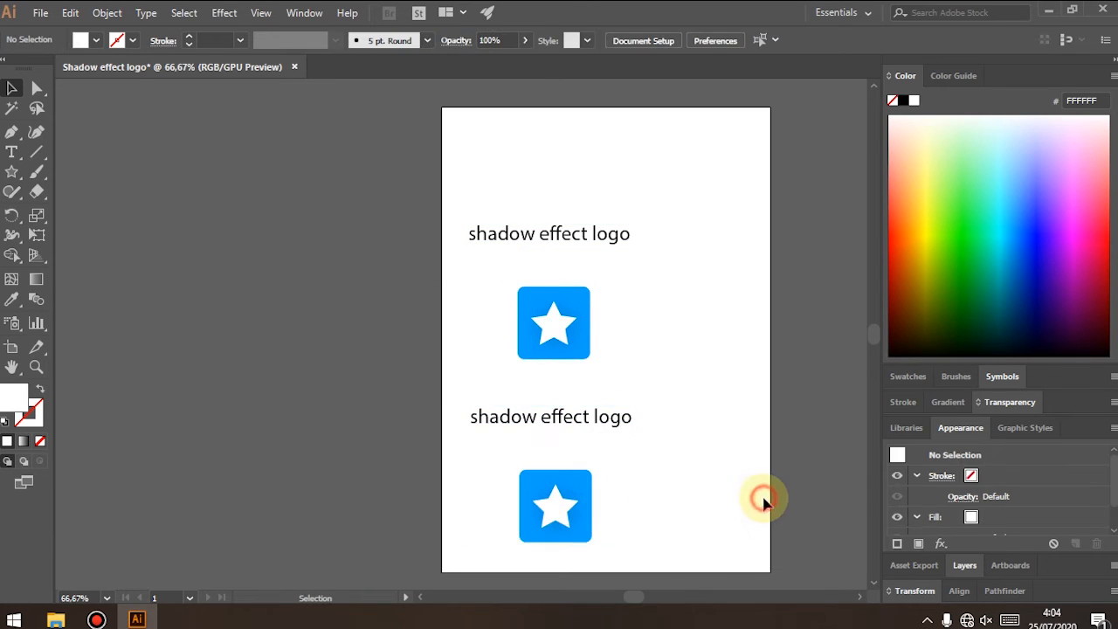
- Replace the text of the duplicated caption with "Long shadow effect logo"
scroll(500, 526, up, 2)
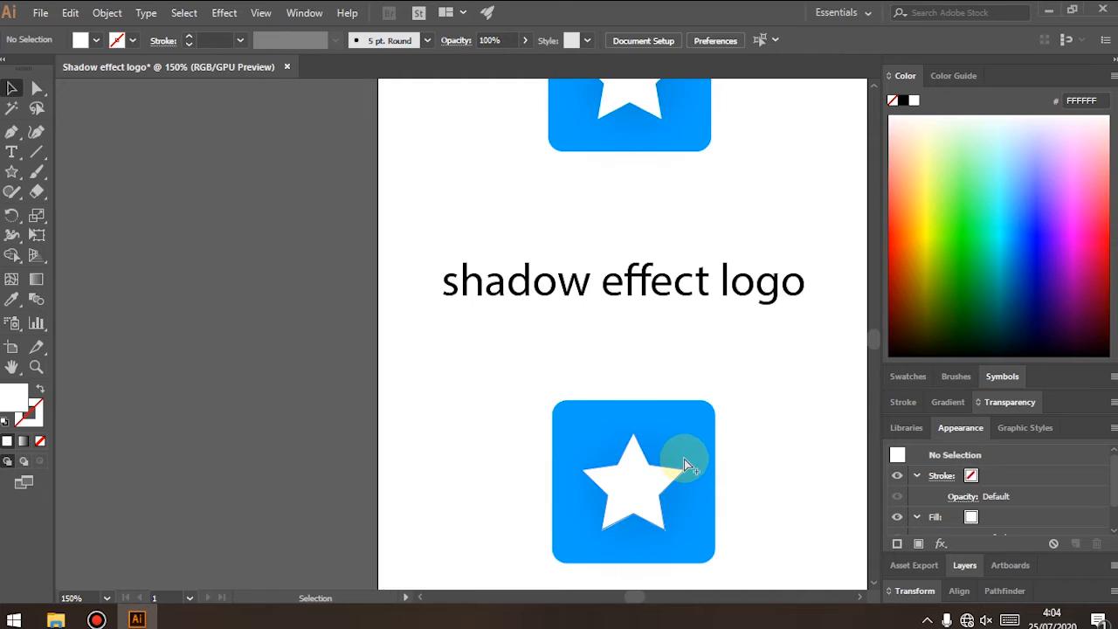
scroll(684, 459, up, 1)
double_click(643, 230)
triple_click(644, 230)
text(Long shad)
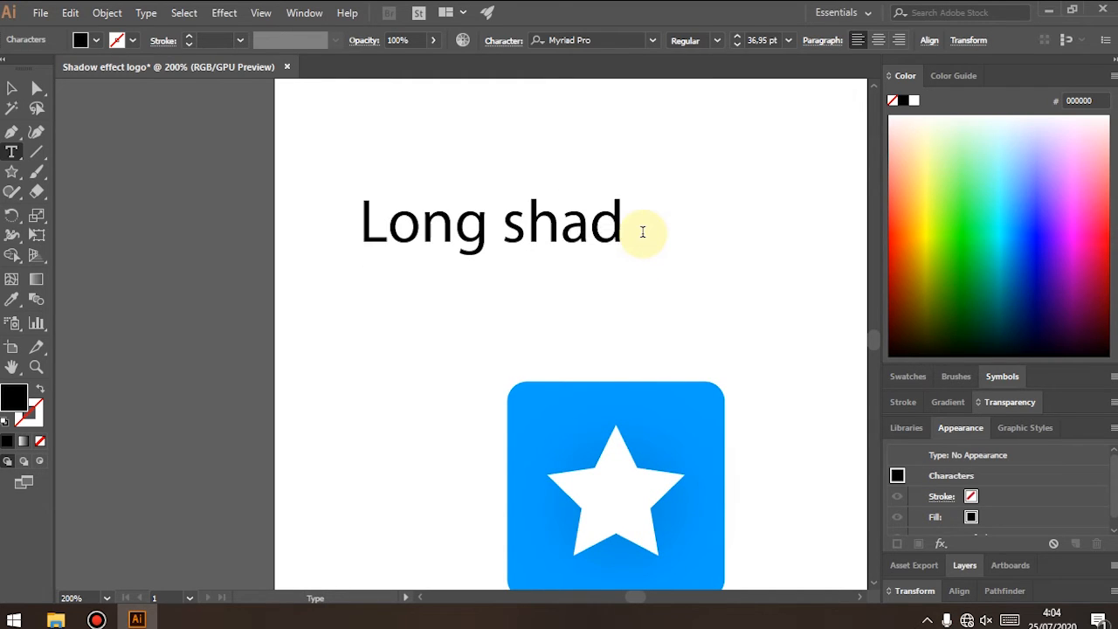
text(ow effect)
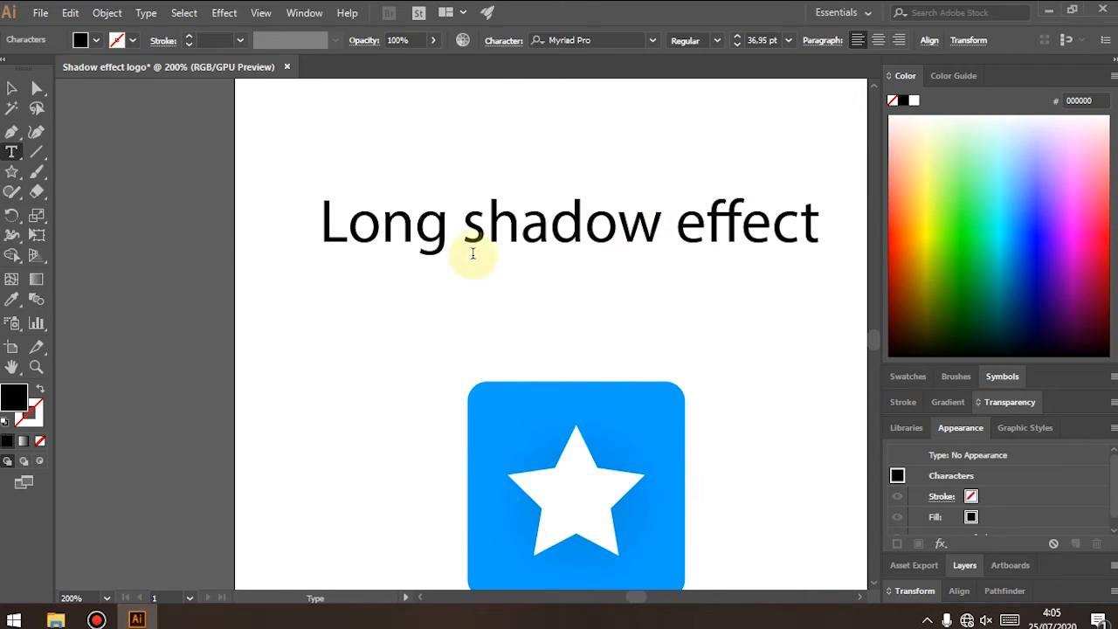
text( logo)
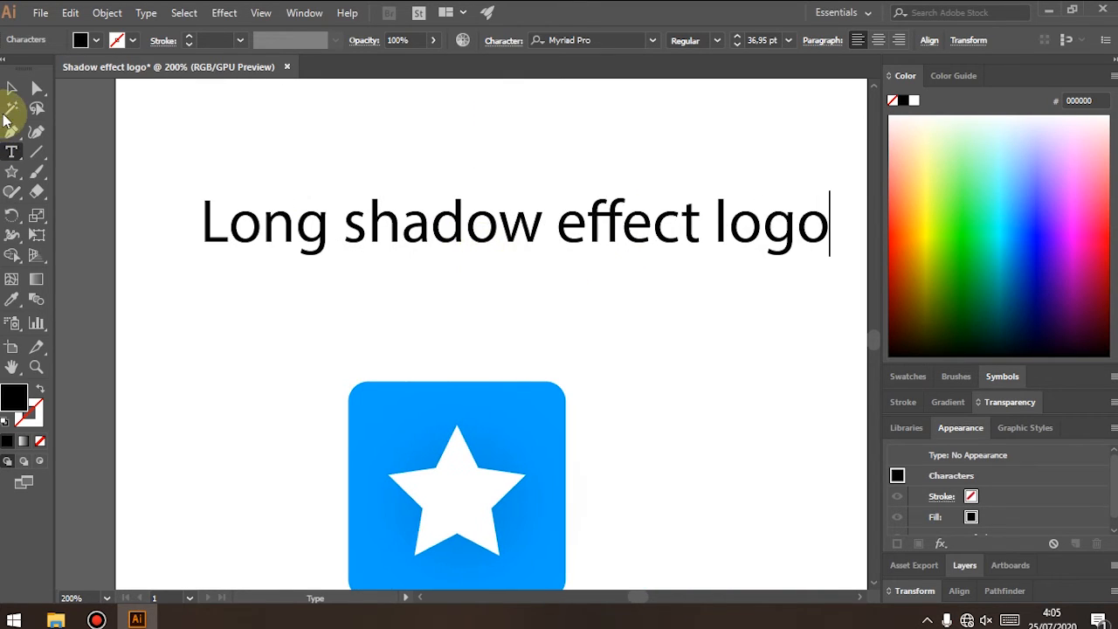
click(11, 88)
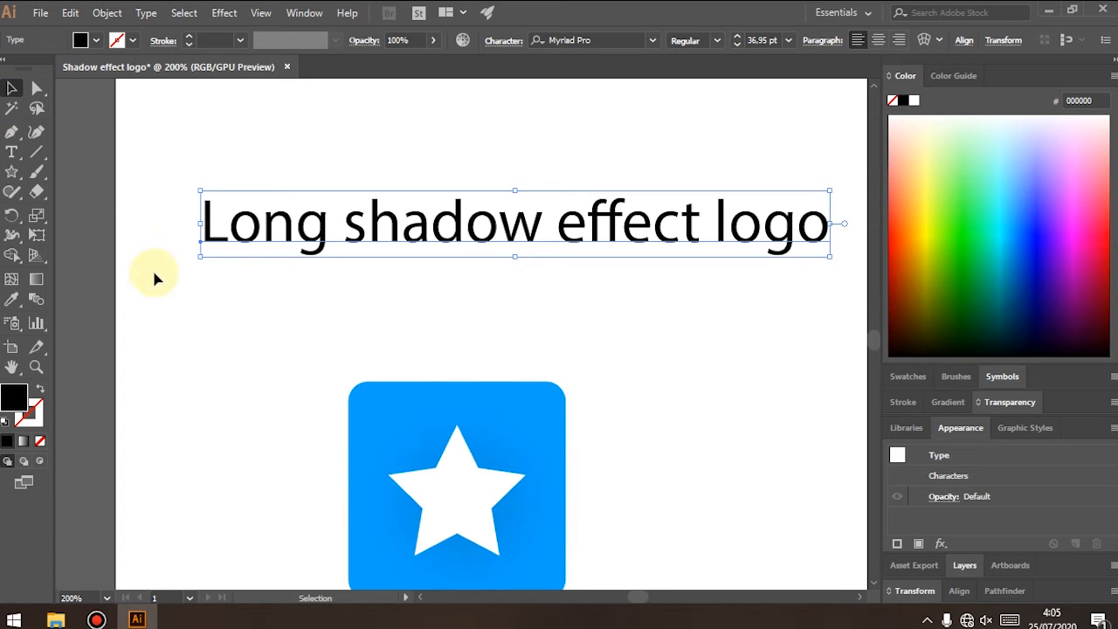
- Select the duplicated blue square with its star, move both up closer to the new caption and deselect them
click(264, 382)
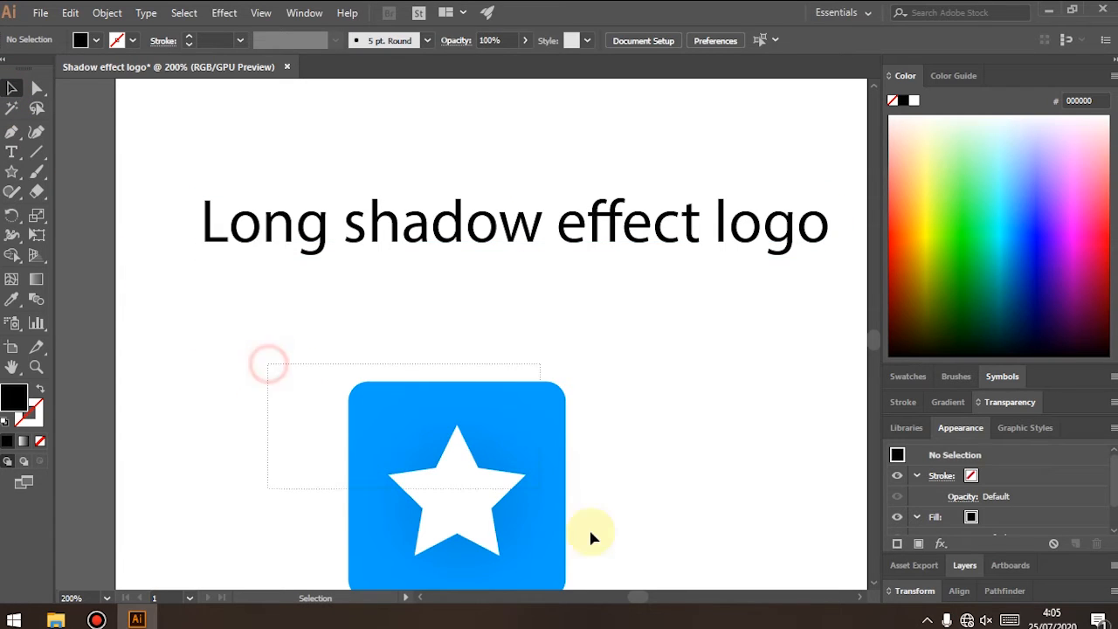
scroll(611, 559, down, 4)
drag(462, 375, 462, 293)
click(650, 312)
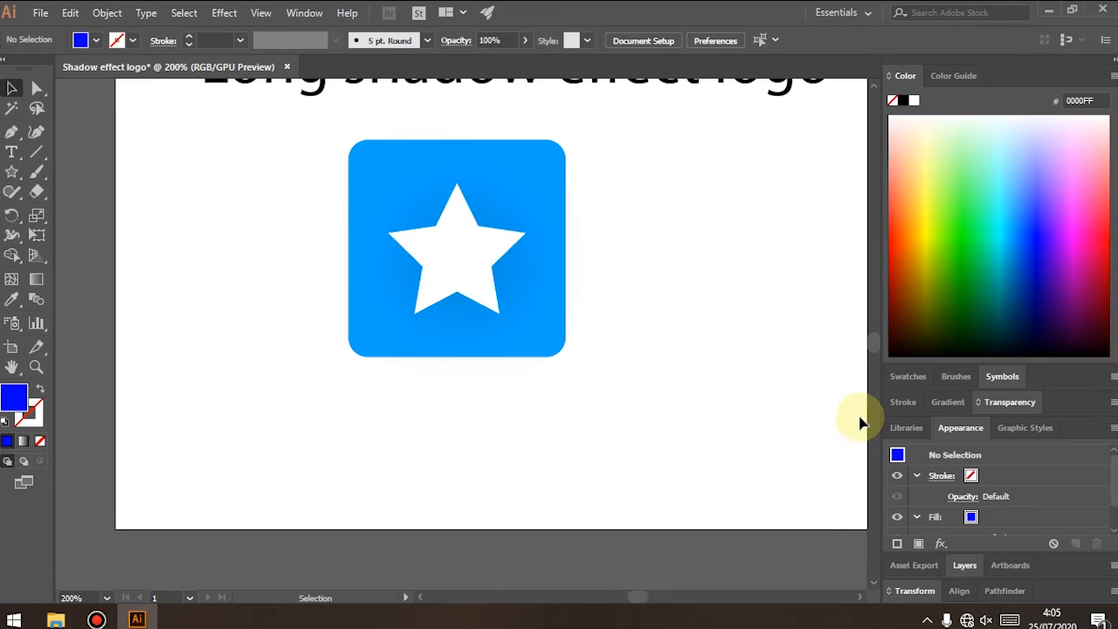
- Delete the Drop Shadow effect from the star in the duplicated logo
scroll(876, 344, up, 4)
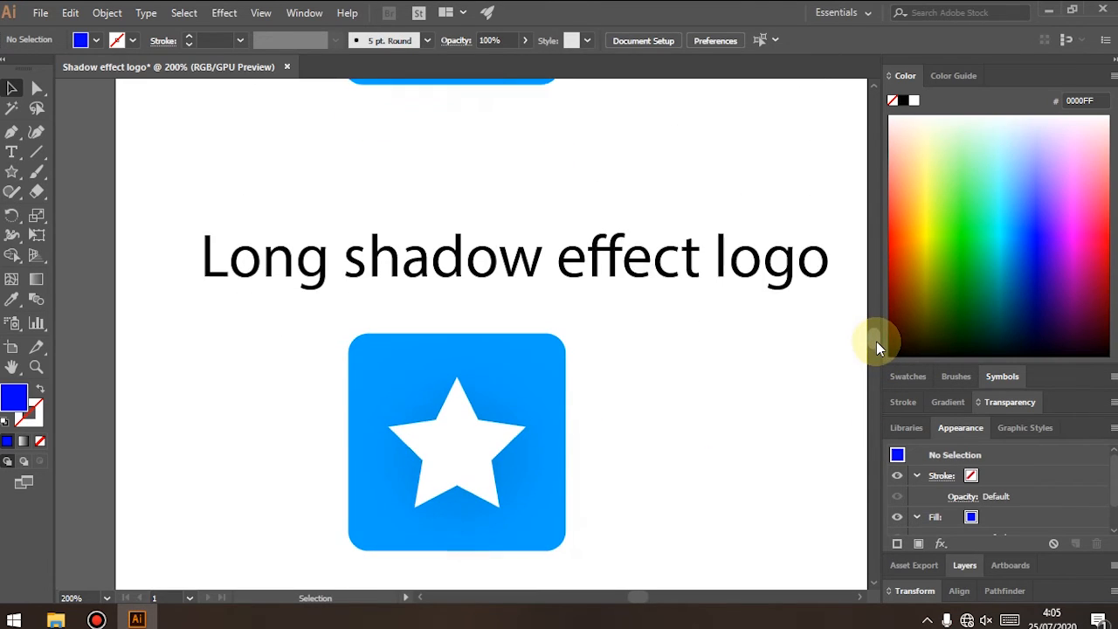
scroll(876, 340, down, 2)
click(426, 379)
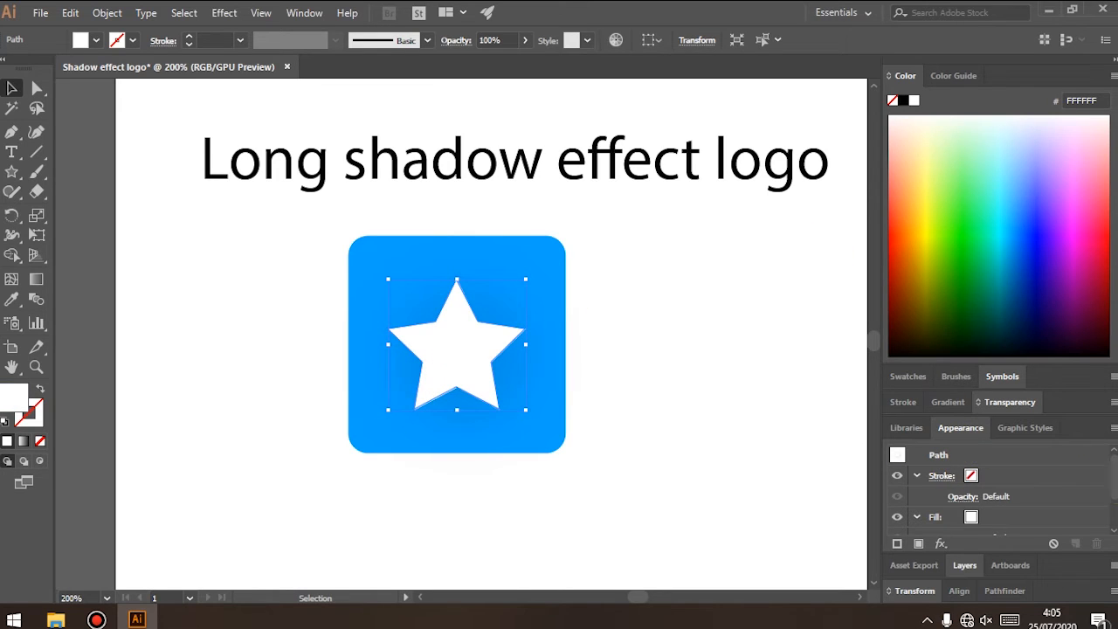
drag(1115, 476, 1090, 507)
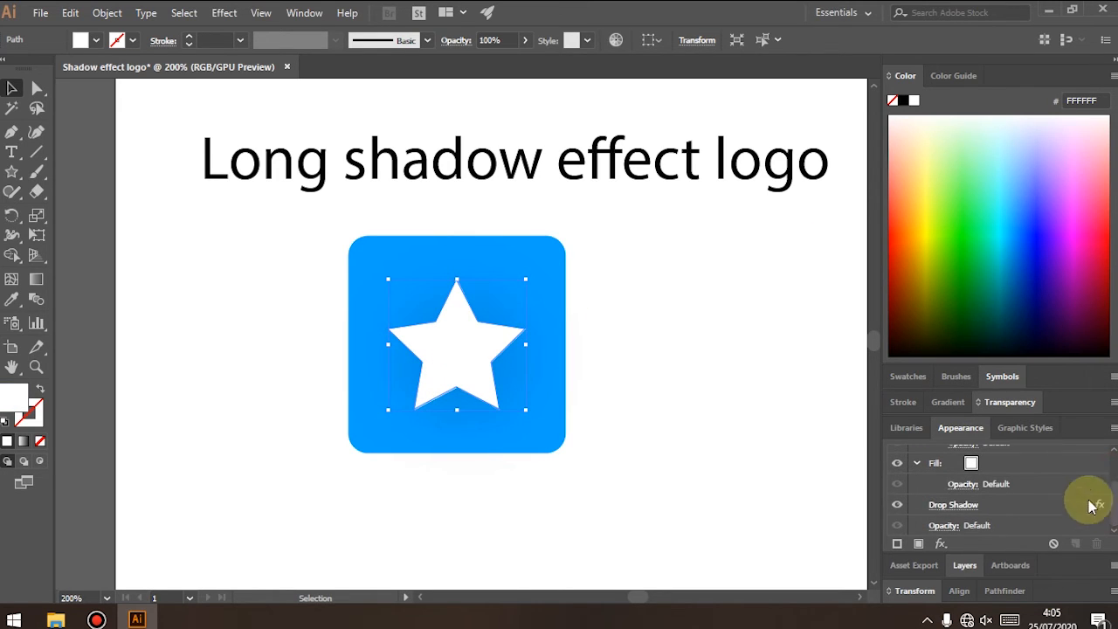
click(1039, 494)
click(1096, 544)
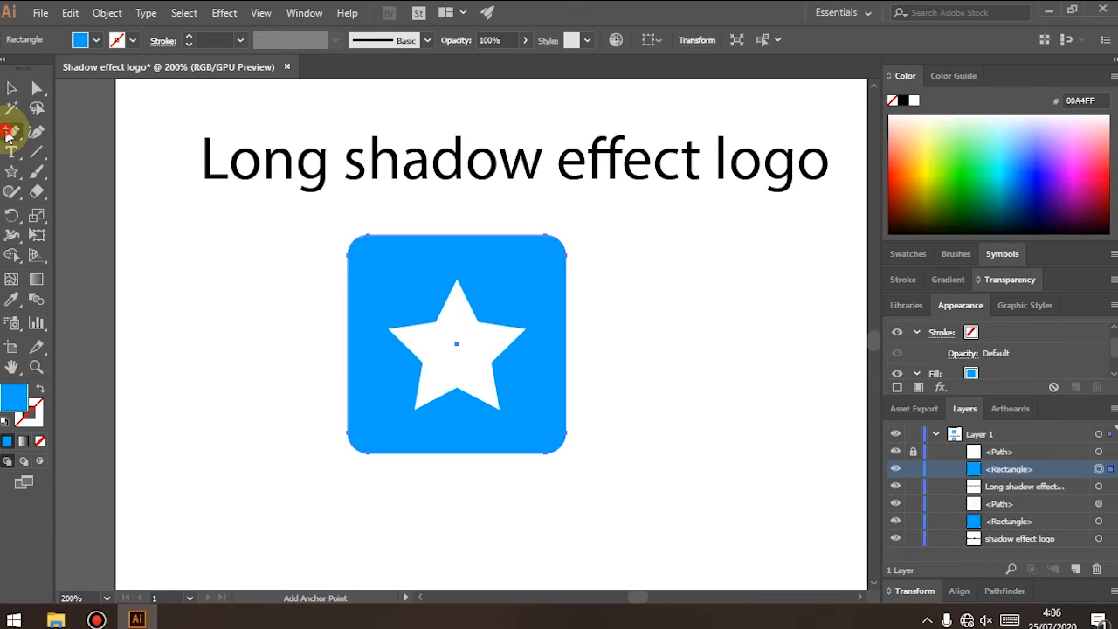
- Draw a closed Pen path along the star's upper, right and lower-right corners, extending diagonally down-left past the blue square
drag(7, 134, 54, 127)
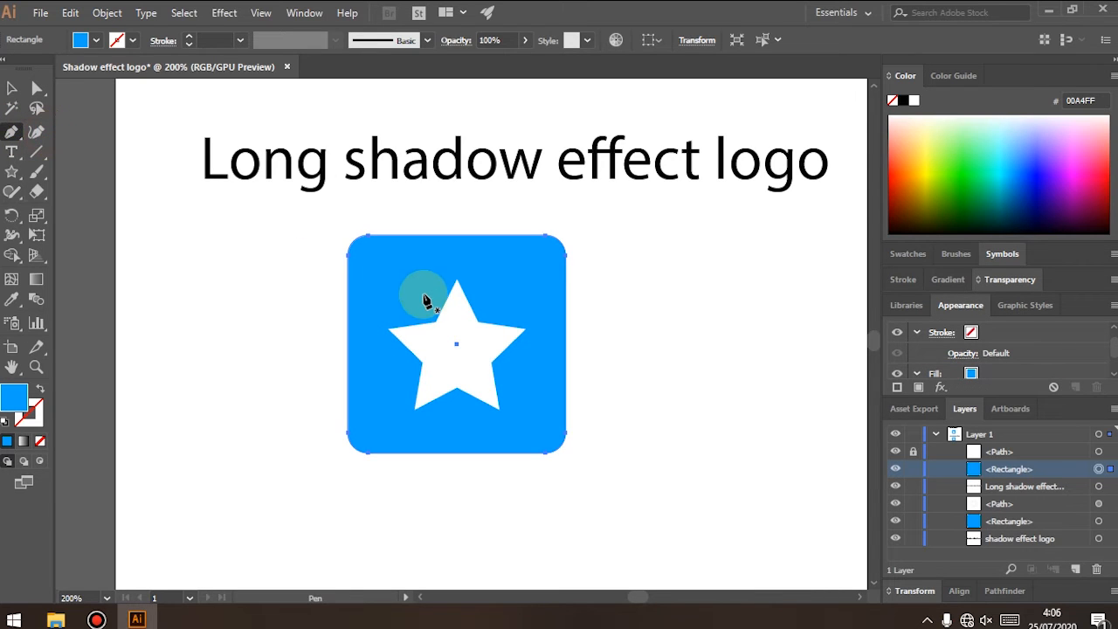
click(458, 280)
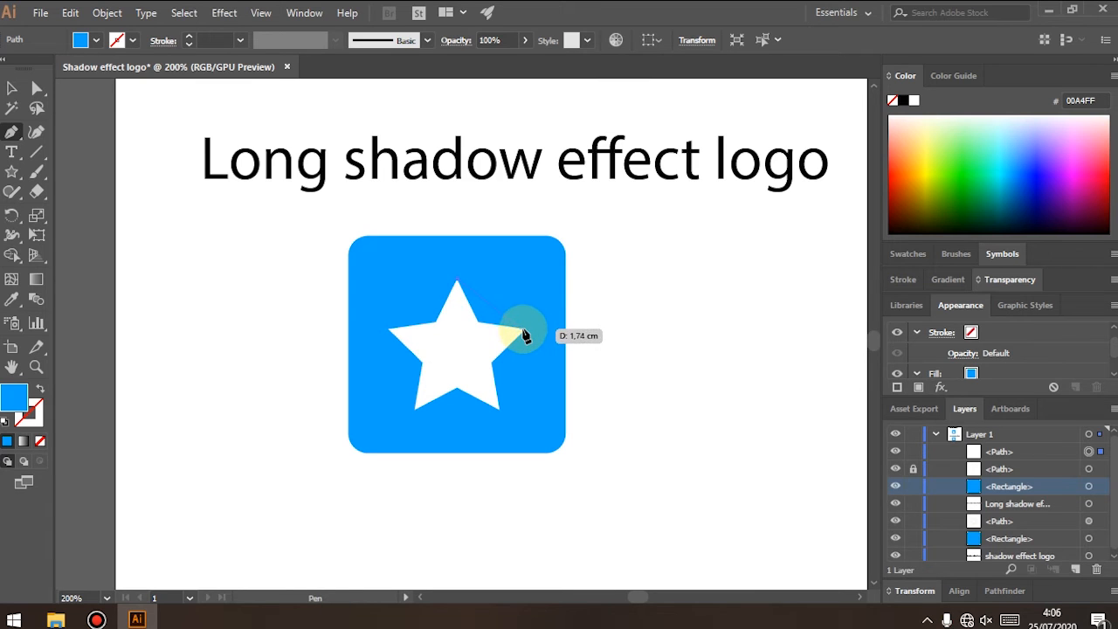
click(522, 332)
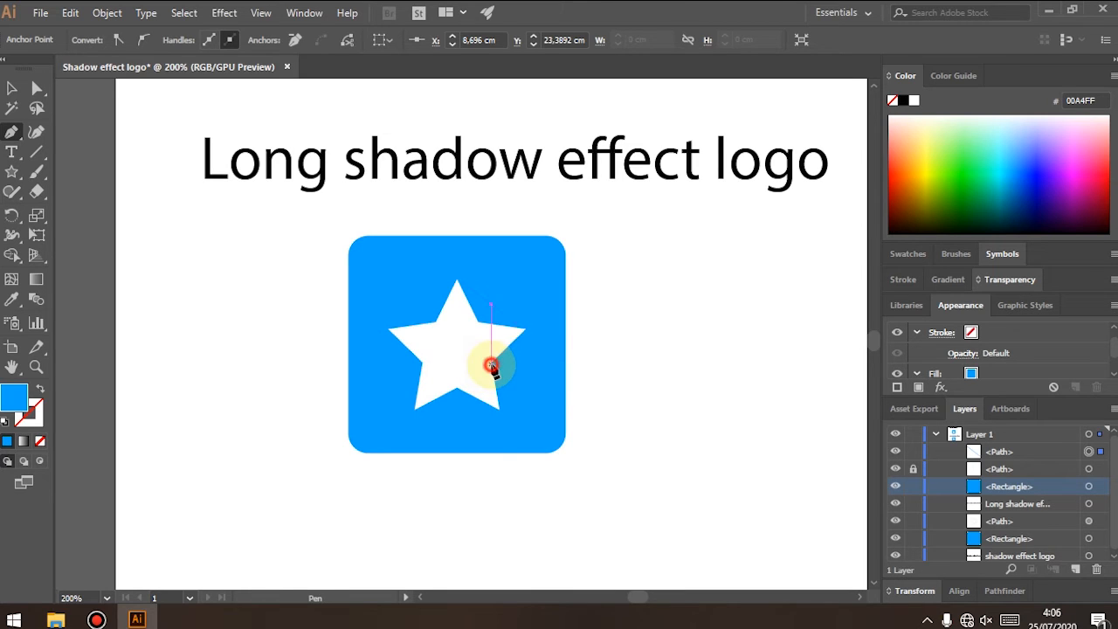
click(491, 365)
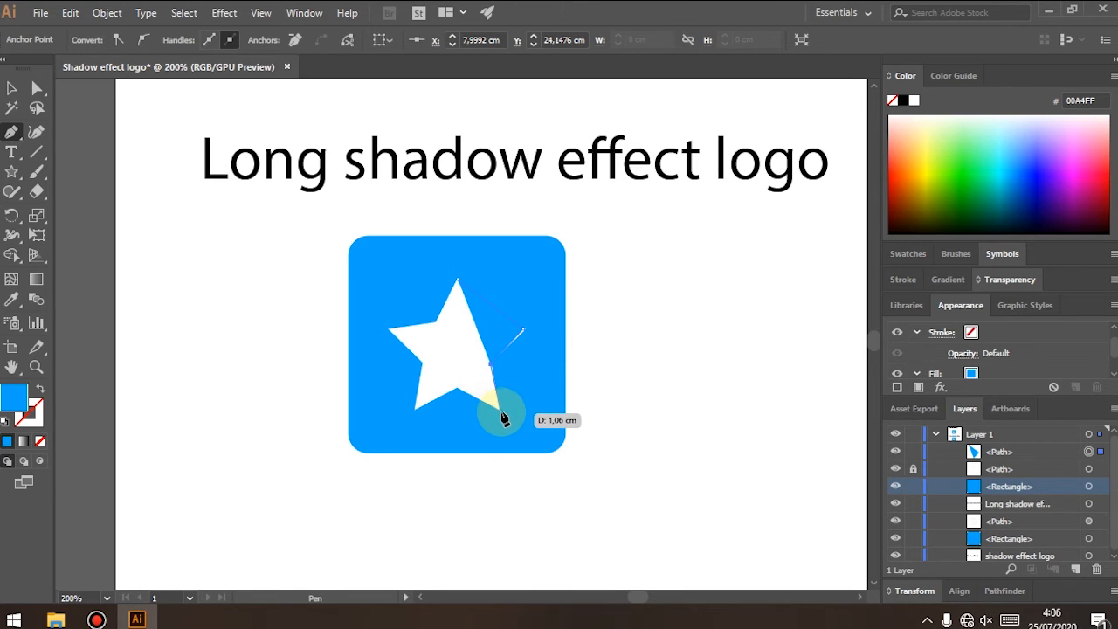
click(501, 411)
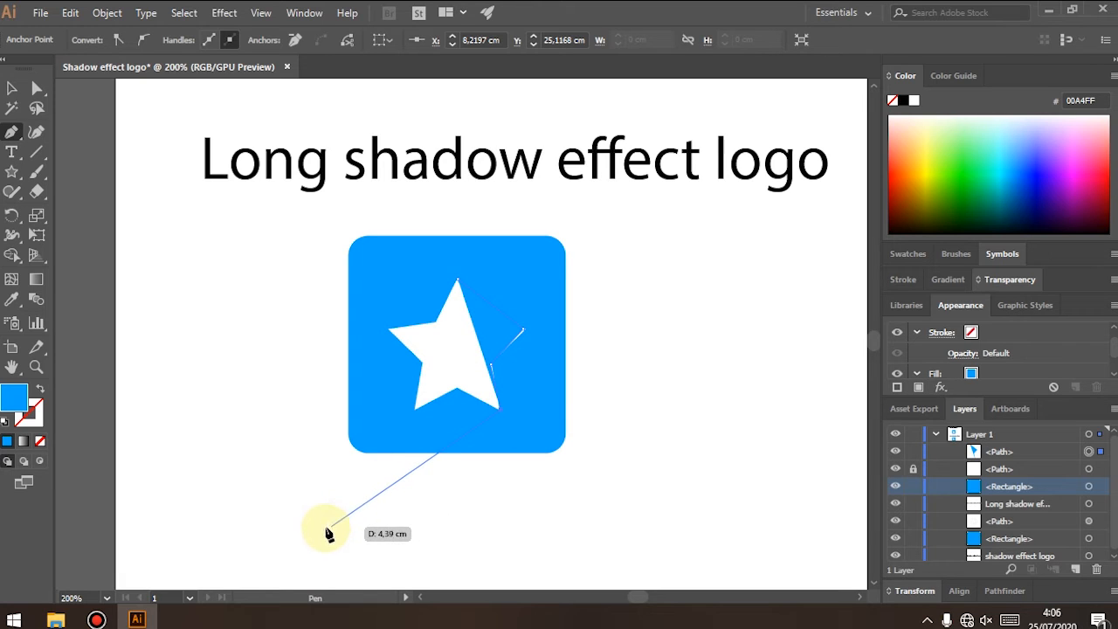
click(311, 530)
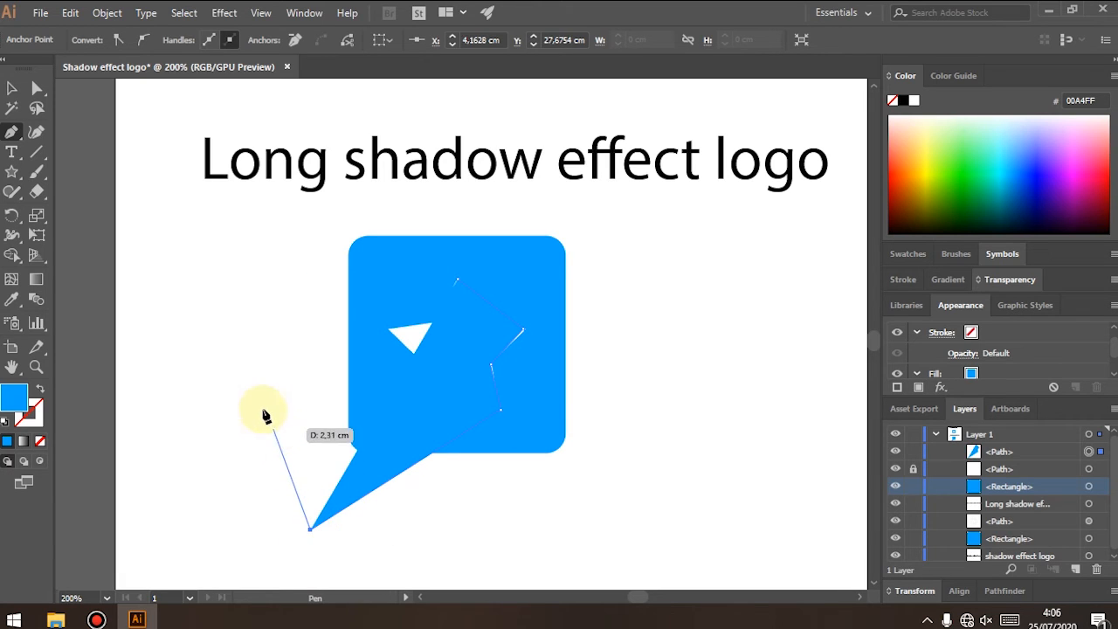
click(253, 394)
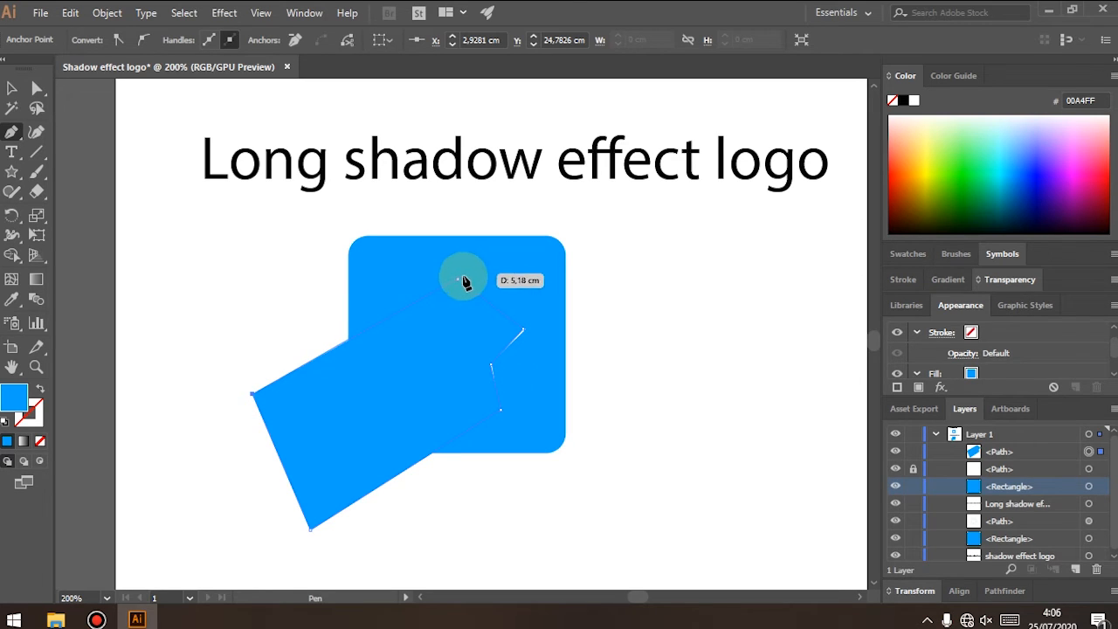
click(456, 282)
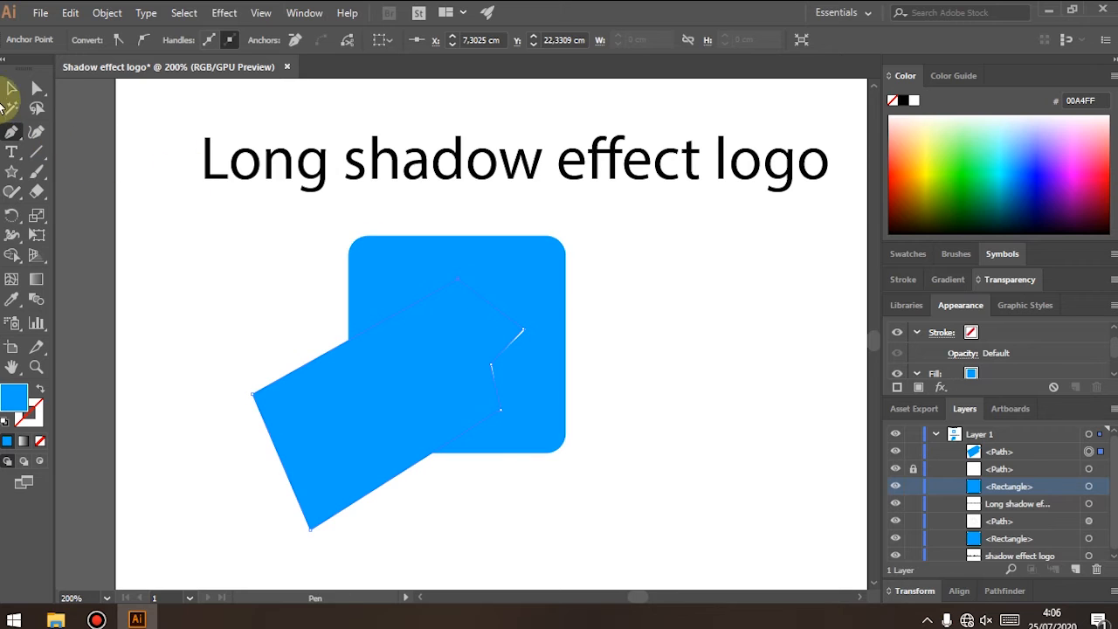
- Fill the long shadow shape with the darker blue 0088C4
click(11, 89)
double_click(13, 398)
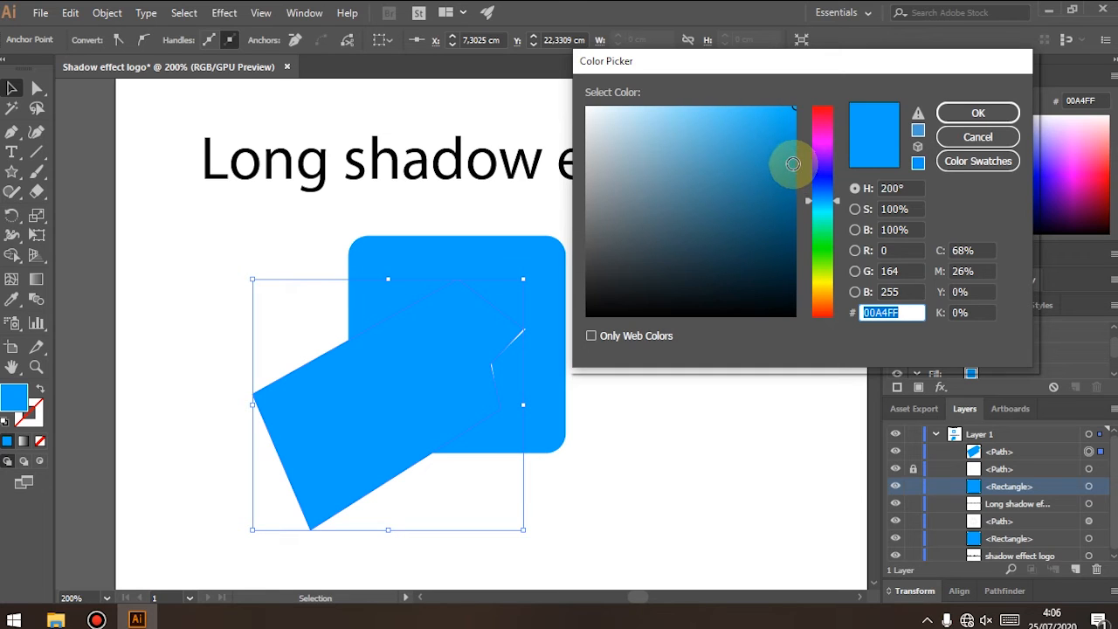
click(792, 165)
mouse_move(792, 165)
mouse_down()
mouse_move(795, 199)
mouse_move(796, 135)
mouse_up()
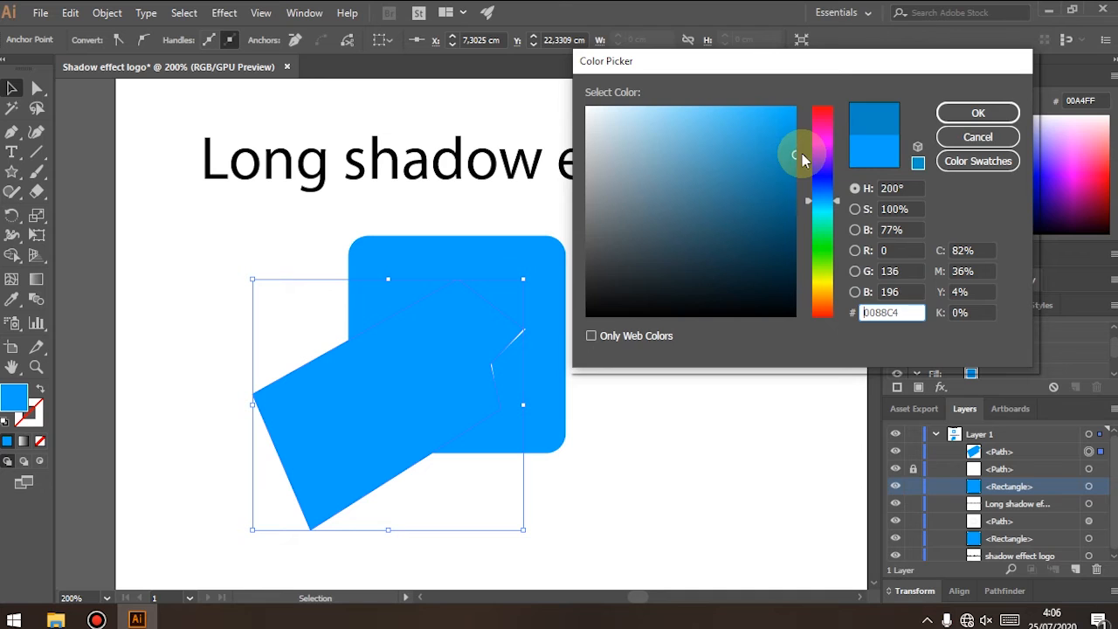
click(972, 114)
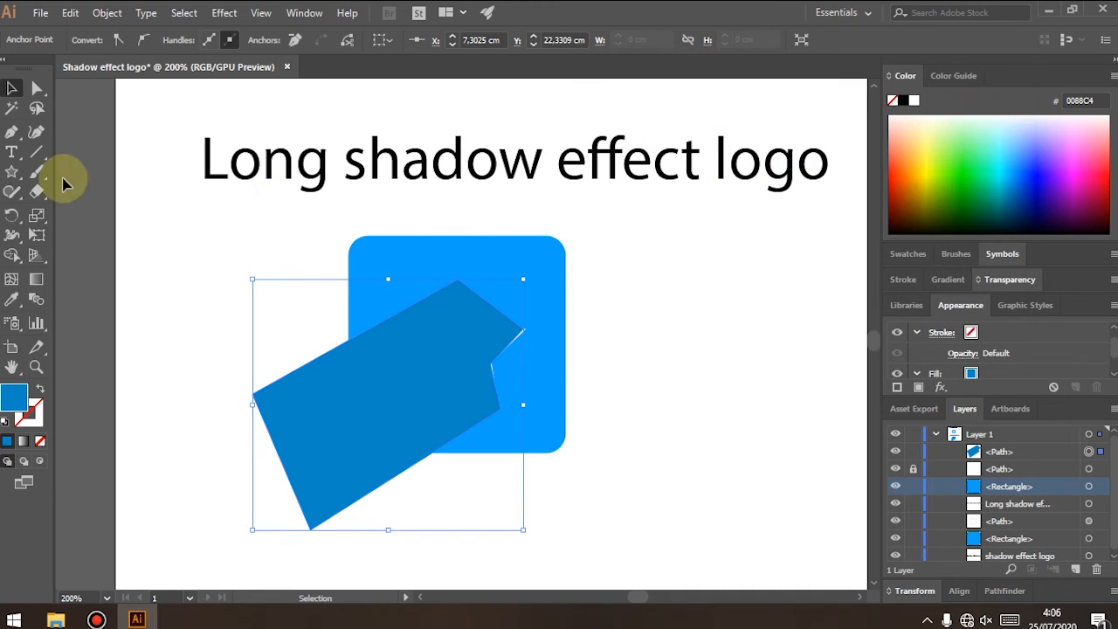
click(14, 91)
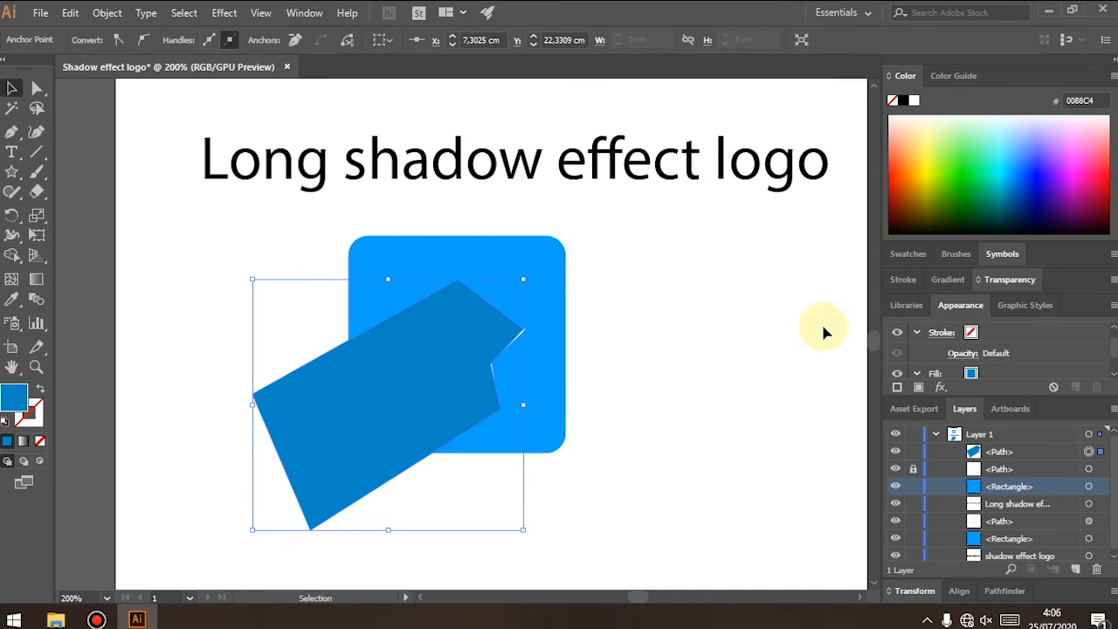
- Place the long shadow path beneath the white star in the stacking order and deselect it
click(1000, 450)
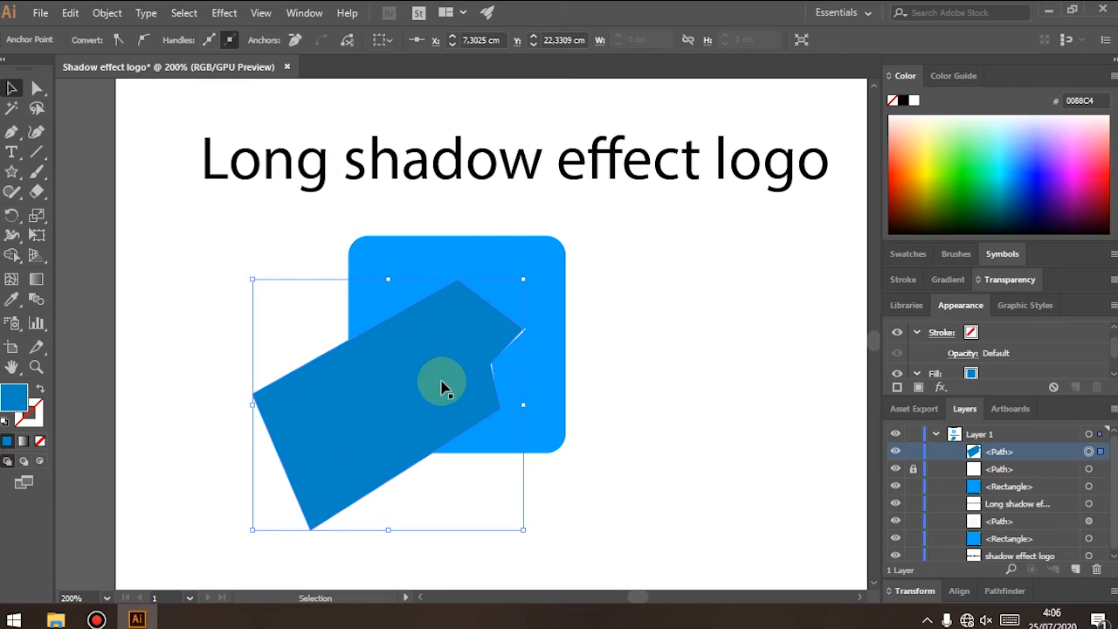
drag(1015, 458, 1024, 486)
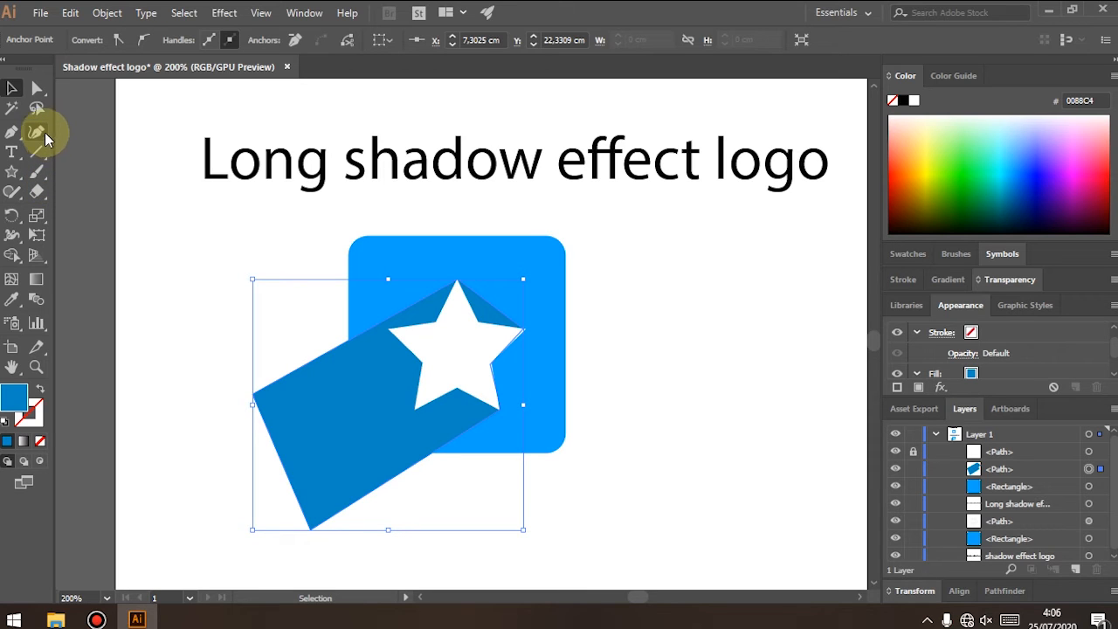
click(152, 198)
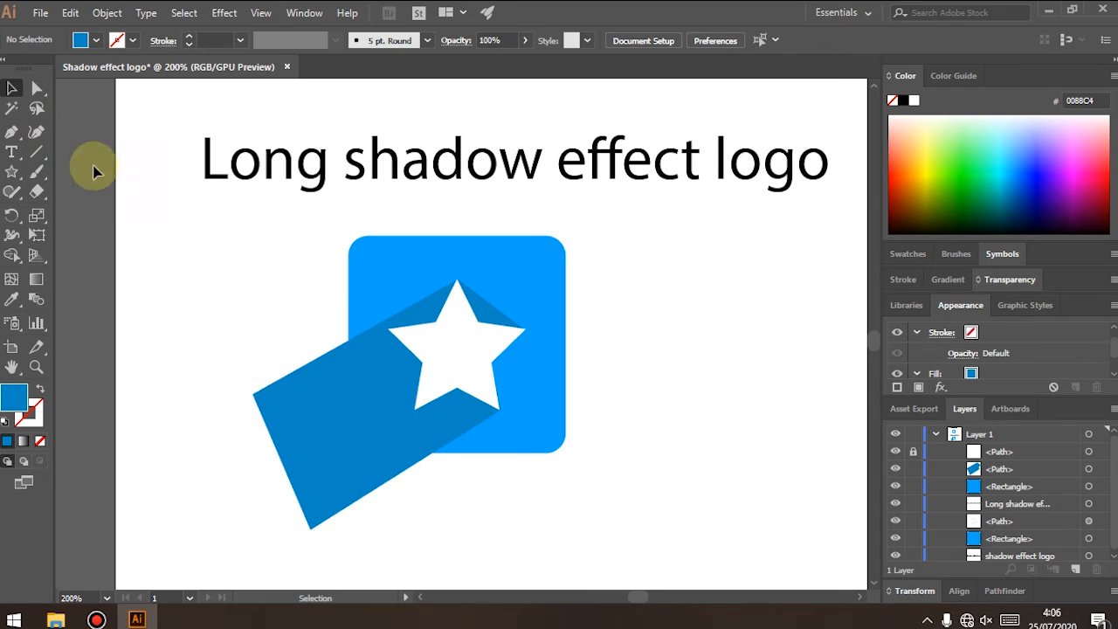
- Try to divide the long shadow shape on its own with Shape Builder, and unlock the white star's path
click(14, 236)
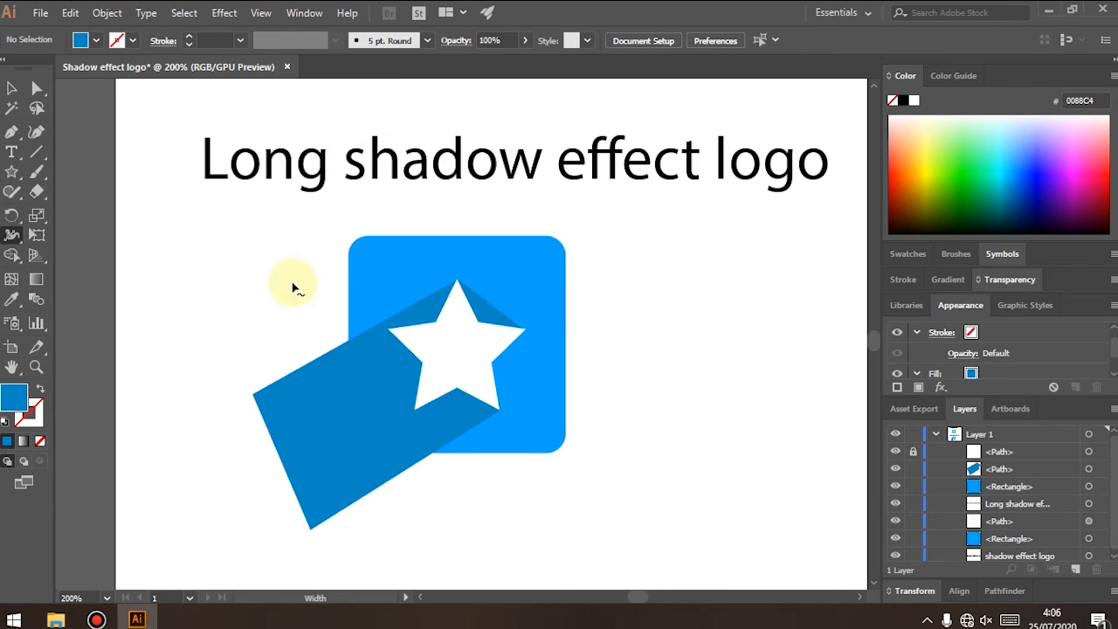
click(387, 418)
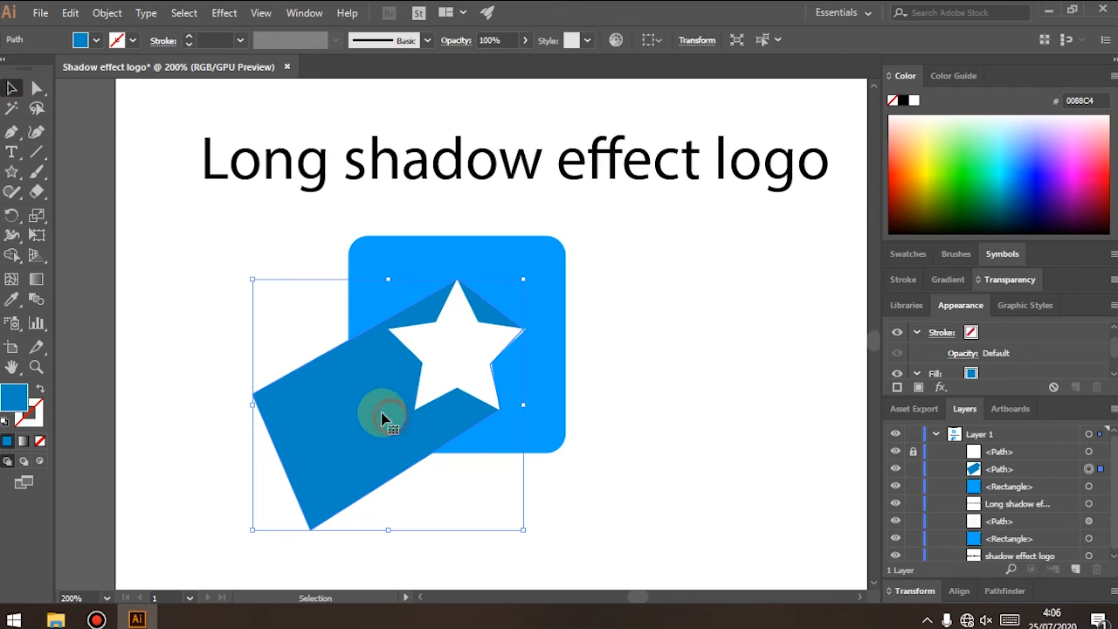
click(13, 254)
drag(282, 327, 331, 439)
click(311, 363)
click(288, 407)
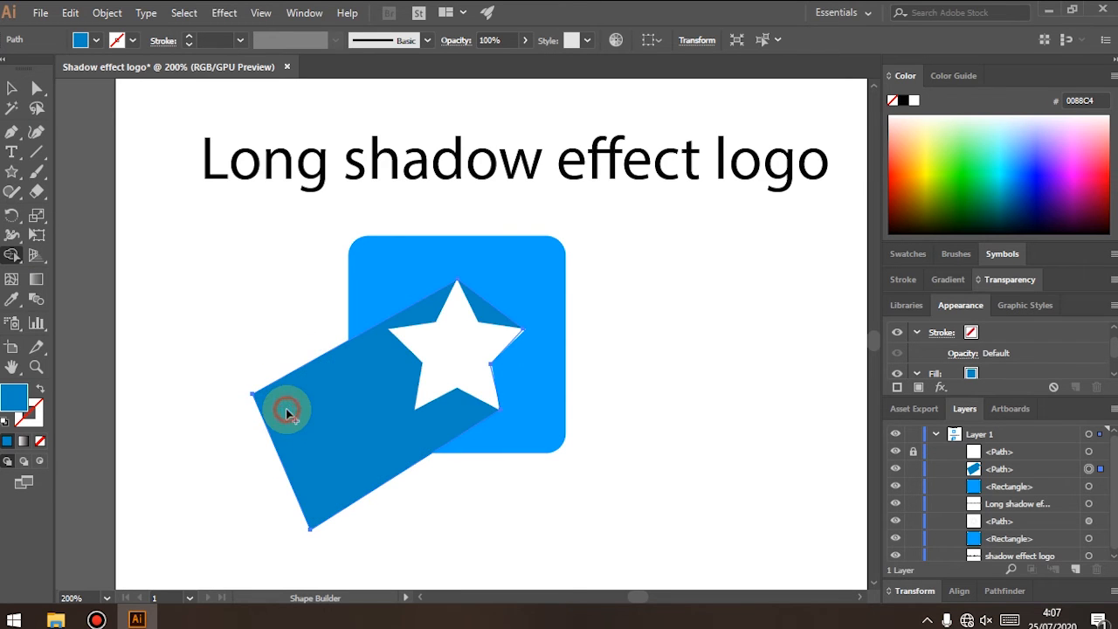
mouse_move(242, 367)
mouse_down()
mouse_move(353, 433)
mouse_move(498, 554)
mouse_up()
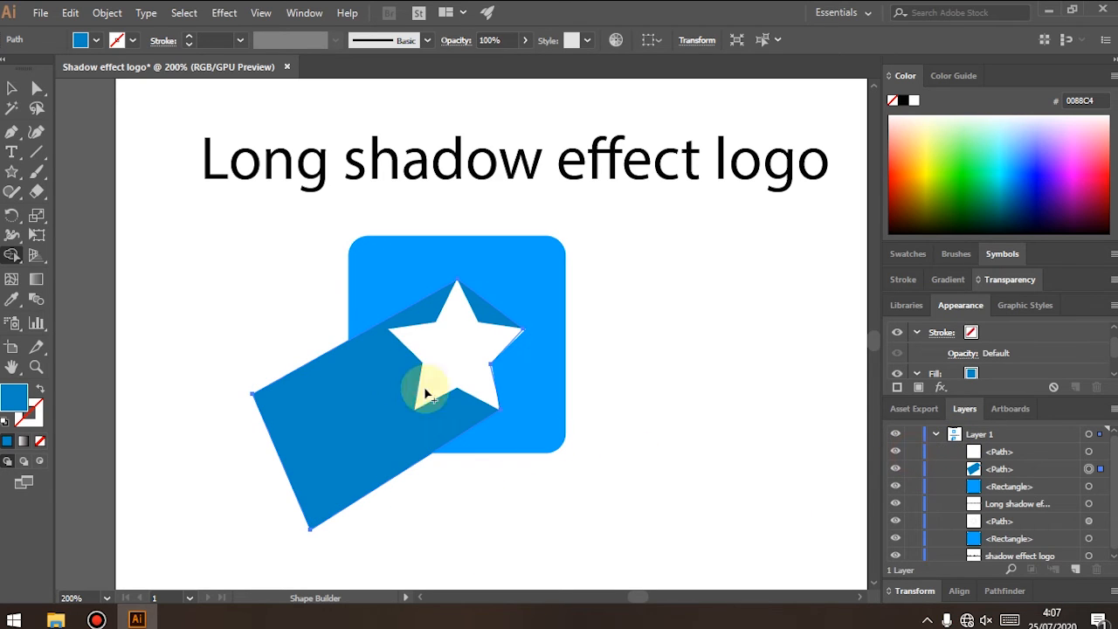
- Use Shape Builder on the star and long shadow to remove the shadow wedge between the star's top and right points
click(7, 84)
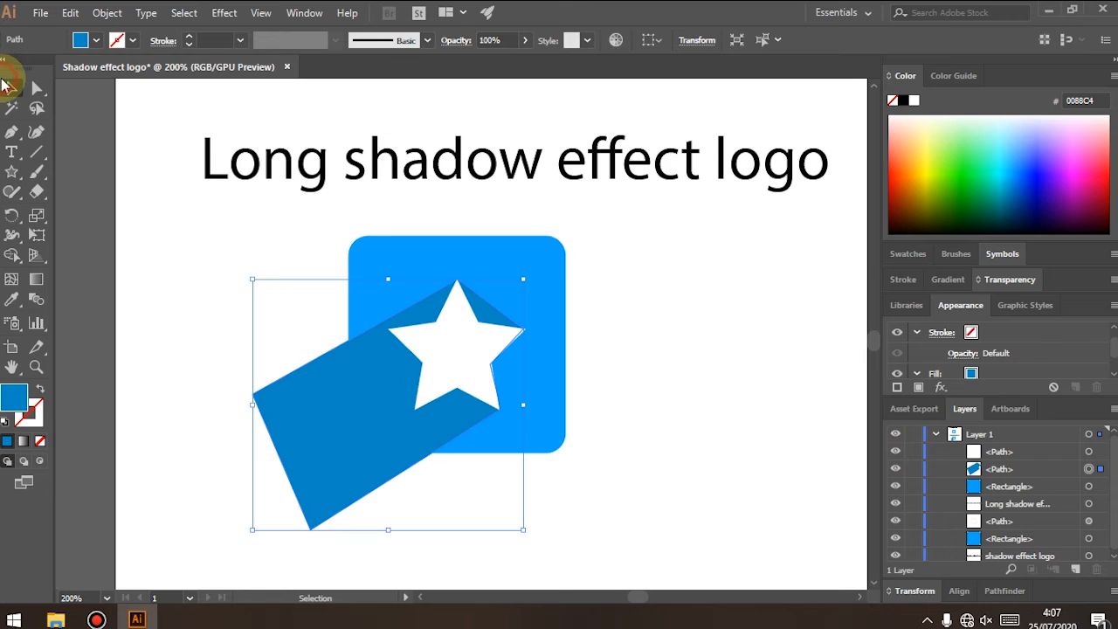
shift+click(479, 390)
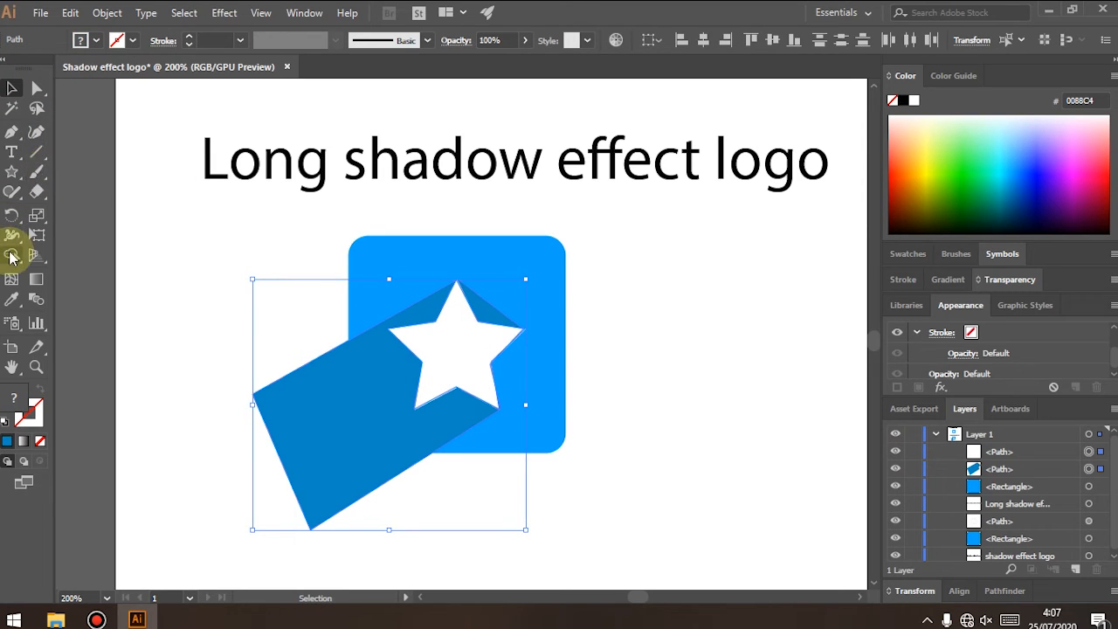
click(11, 255)
mouse_move(281, 325)
mouse_down()
mouse_move(330, 454)
mouse_move(382, 530)
mouse_move(218, 434)
mouse_move(171, 280)
mouse_move(326, 334)
mouse_move(365, 415)
mouse_move(347, 526)
mouse_move(355, 568)
mouse_move(210, 445)
mouse_move(168, 426)
mouse_move(238, 299)
mouse_move(393, 400)
mouse_move(398, 546)
mouse_move(310, 559)
mouse_move(289, 516)
mouse_up()
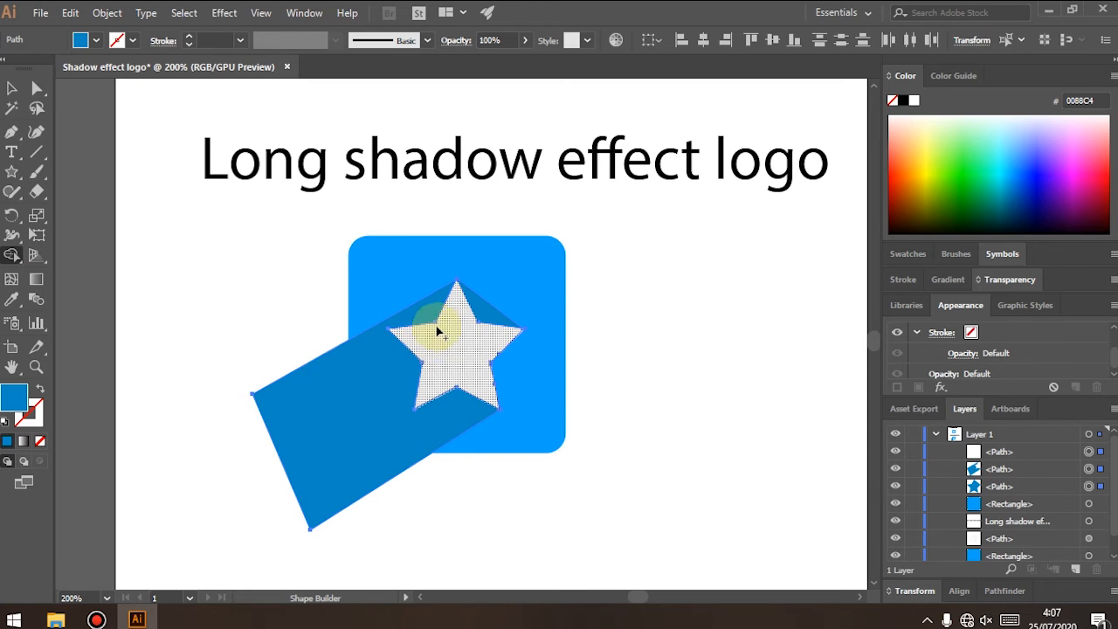
click(481, 310)
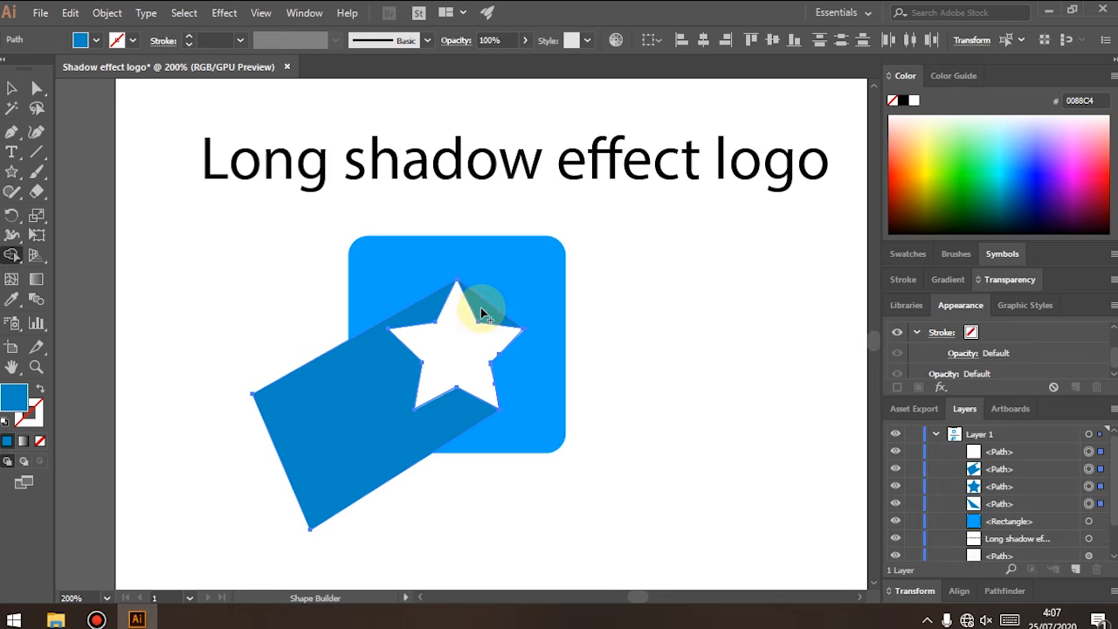
click(492, 310)
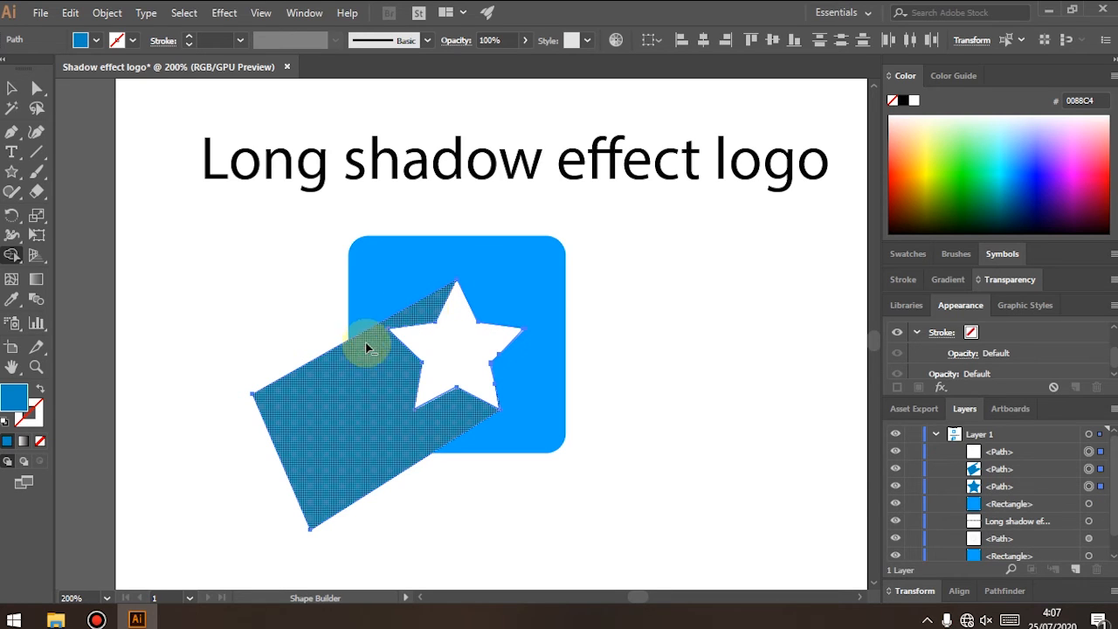
click(275, 384)
click(214, 324)
mouse_move(257, 356)
mouse_down()
mouse_move(448, 491)
mouse_move(439, 474)
mouse_up()
key(ctrl+z)
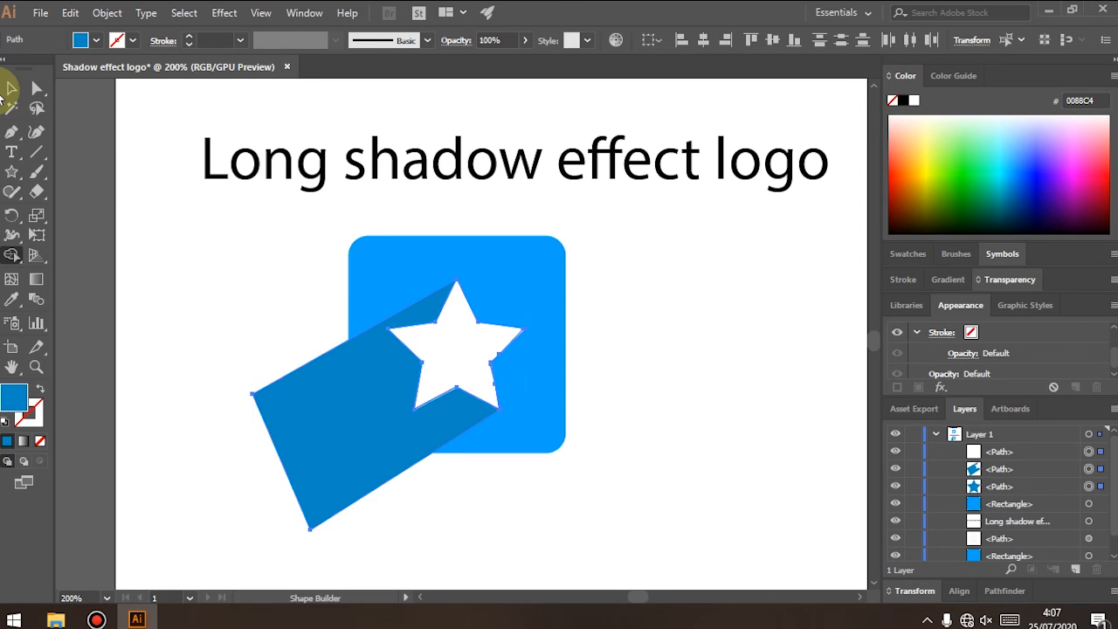
- Use Shape Builder on the star, long shadow and blue square to remove the shadow outside the square, and deselect everything
click(11, 88)
click(462, 411)
click(644, 505)
drag(643, 541, 228, 230)
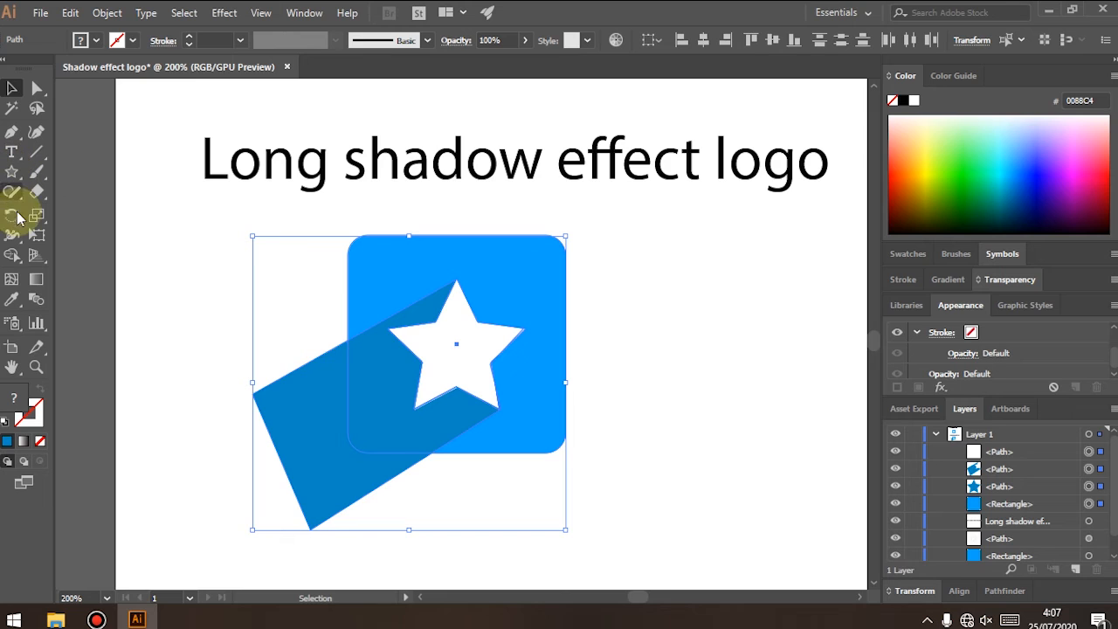
click(12, 258)
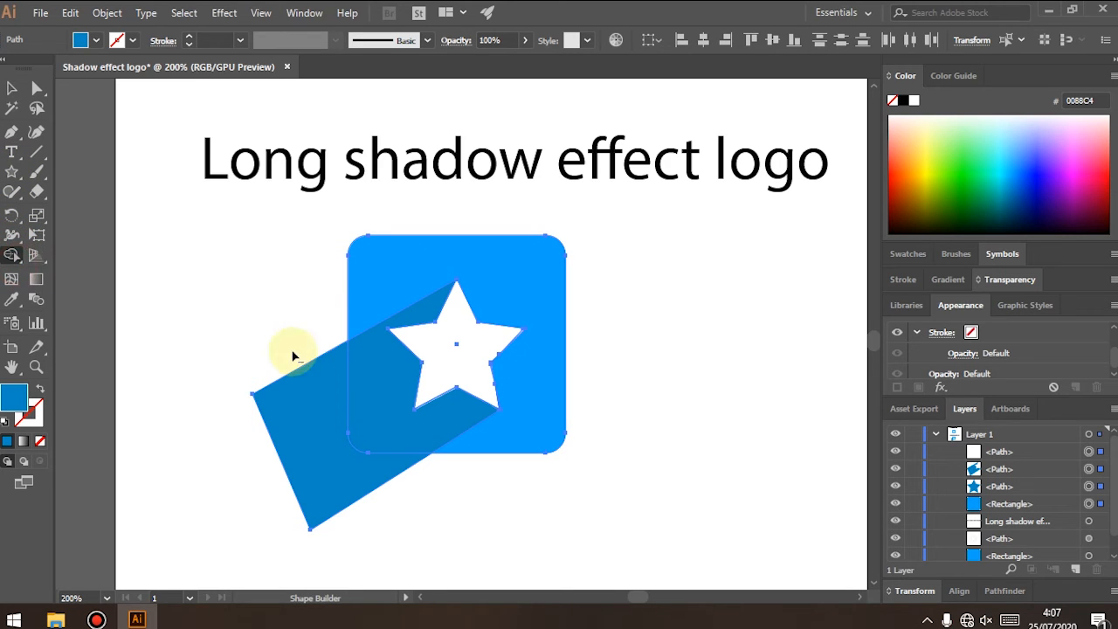
mouse_move(284, 355)
alt+mouse_down()
mouse_move(333, 467)
mouse_move(394, 546)
alt+mouse_up()
click(12, 88)
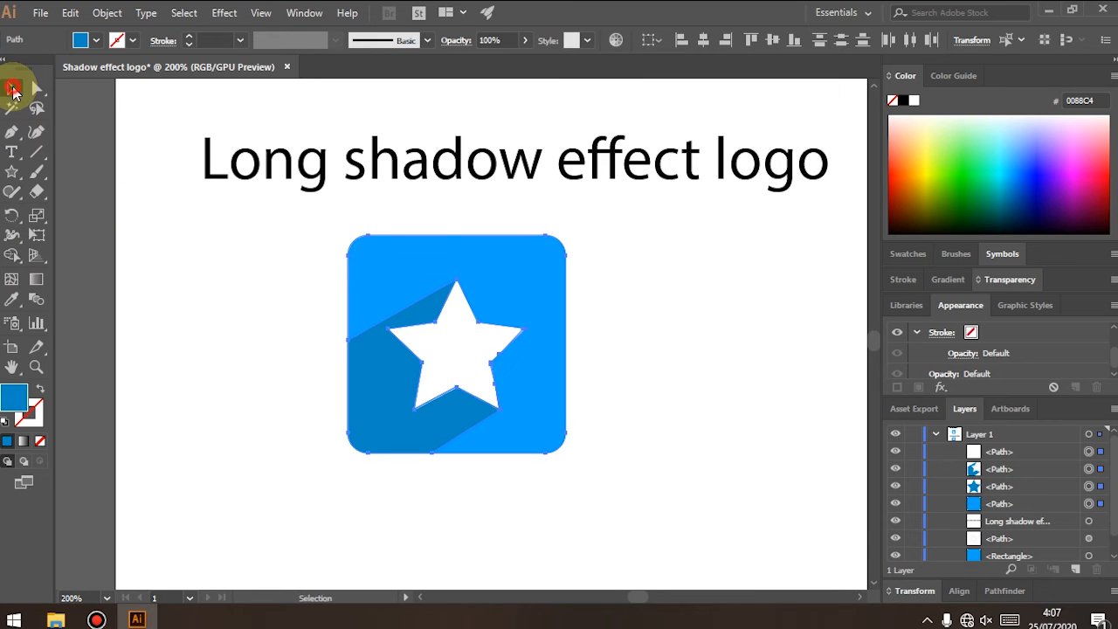
click(204, 316)
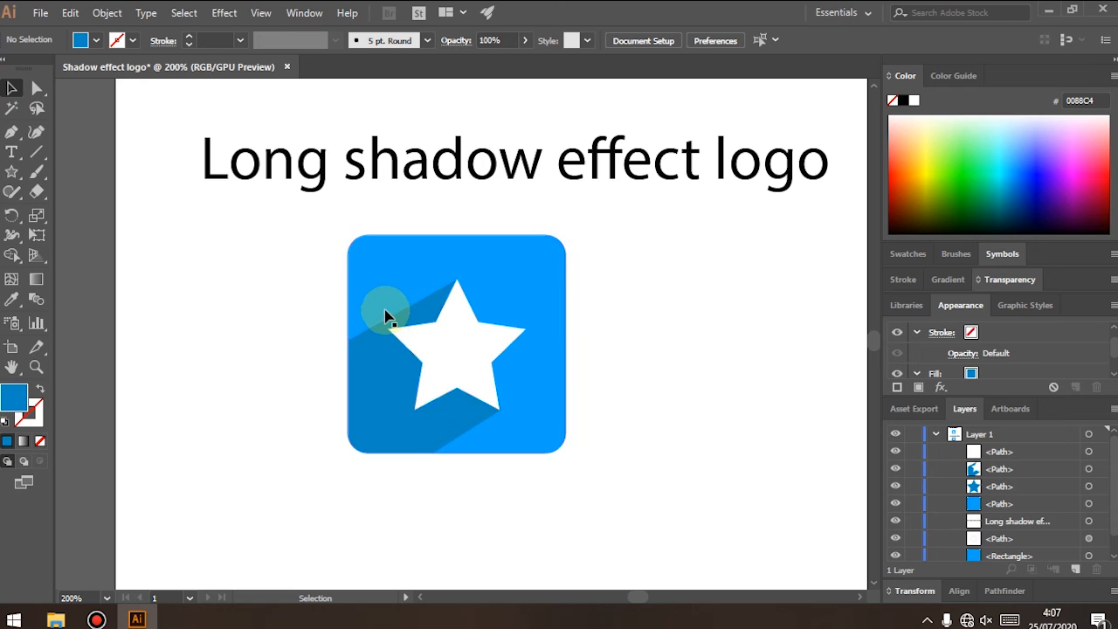
- Export the artwork to the Desktop as the JPEG Shadow effect logo in RGB, at maximum quality and 300 ppi
scroll(537, 361, down, 5)
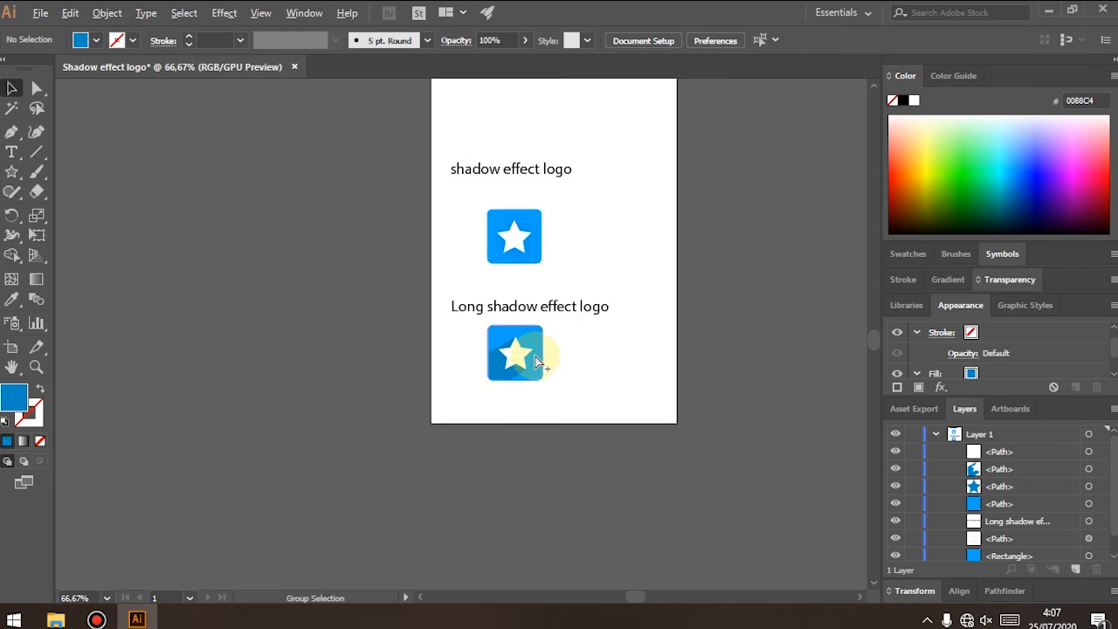
scroll(536, 361, up, 3)
scroll(536, 361, down, 2)
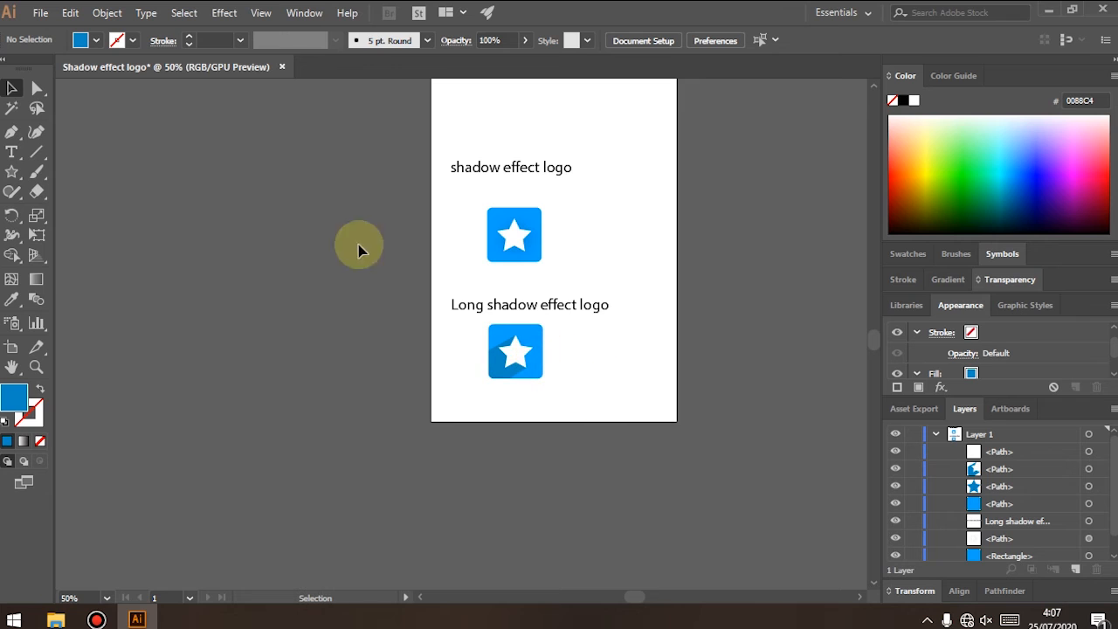
click(40, 14)
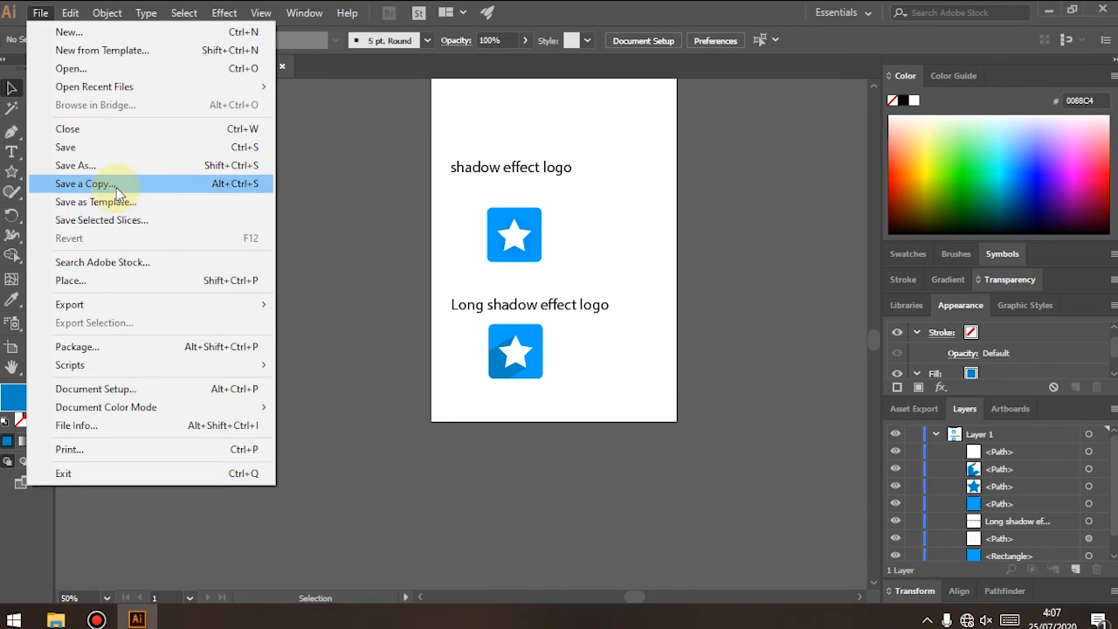
mouse_move(234, 307)
click(376, 321)
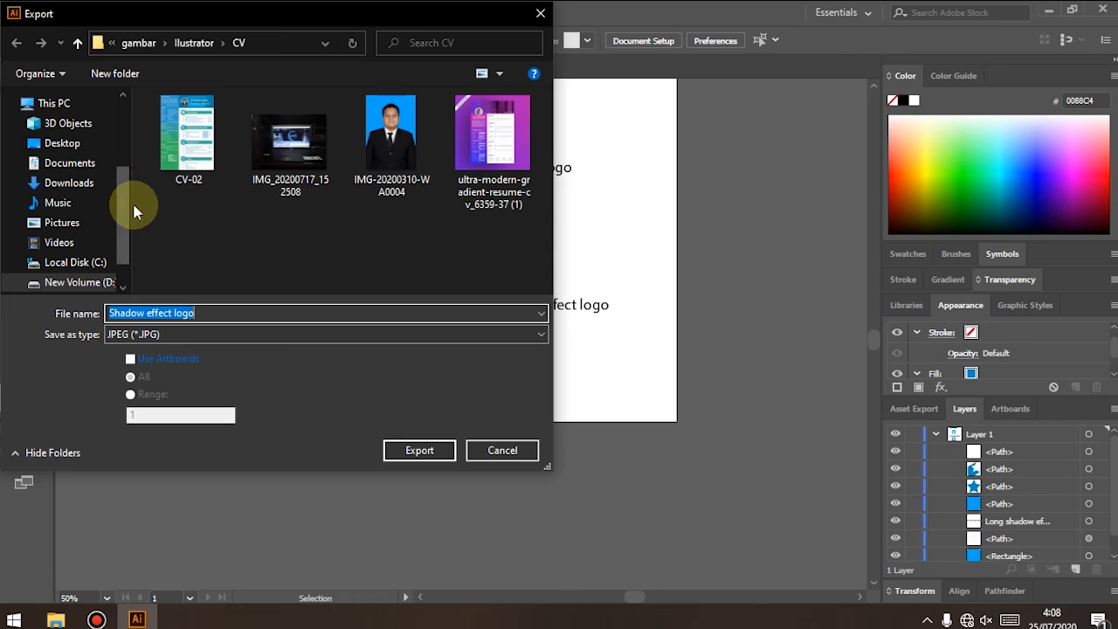
click(87, 282)
click(75, 144)
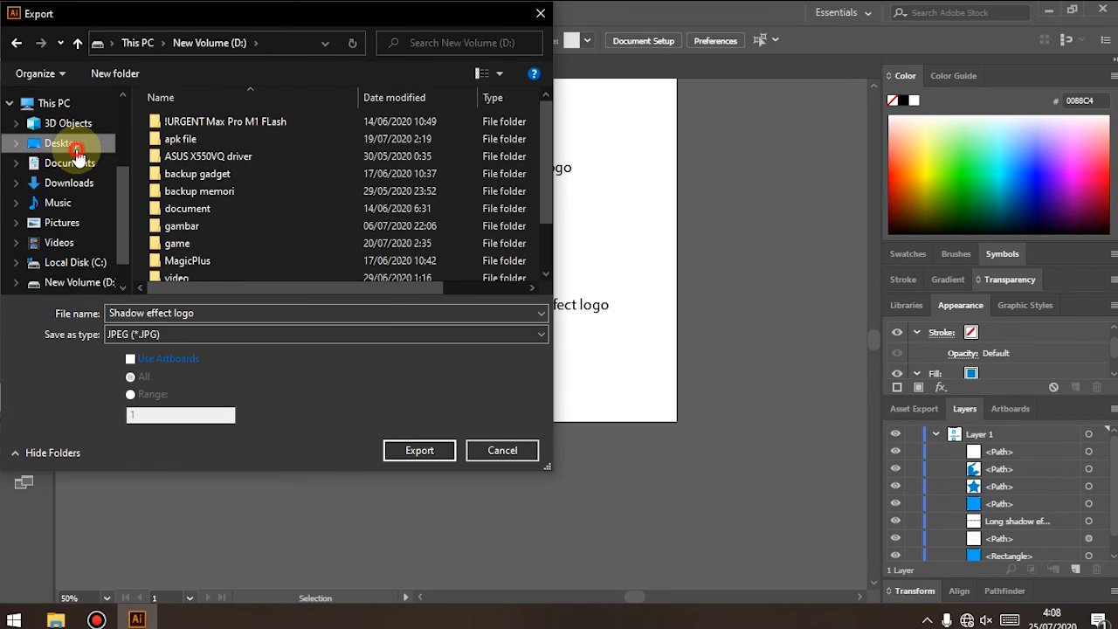
click(407, 451)
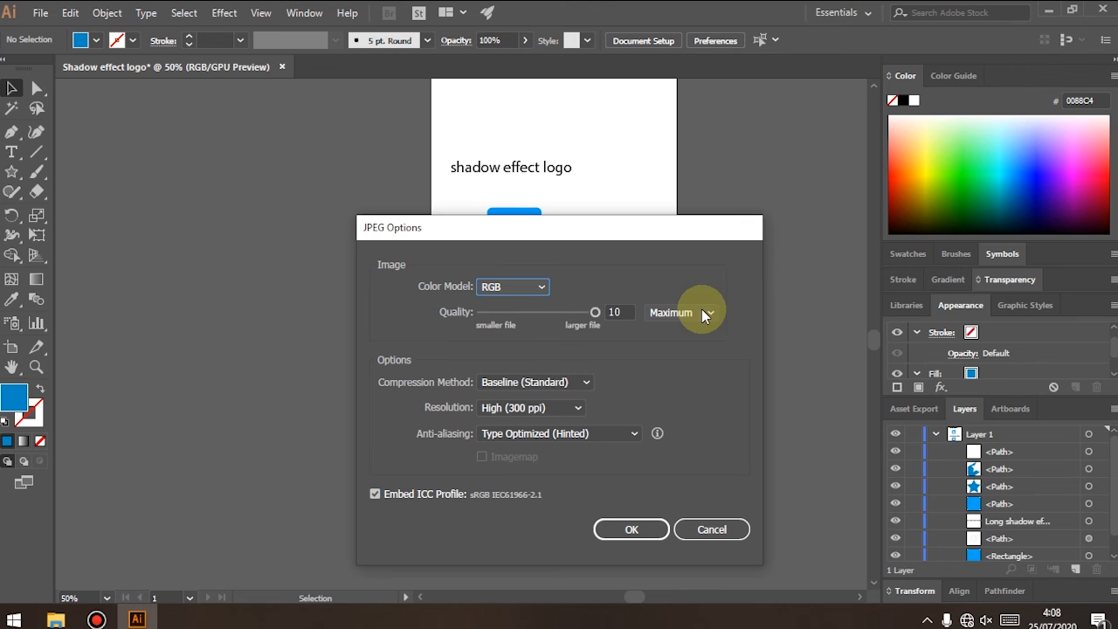
click(629, 530)
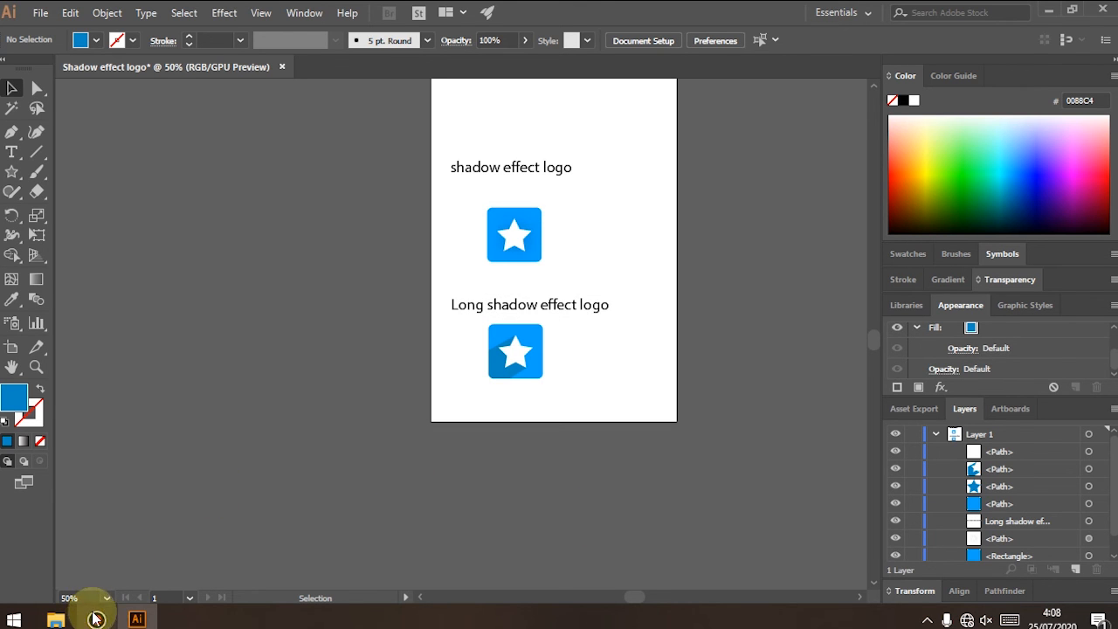
- Open the exported Shadow effect logo image from the desktop to check both logos, and close the viewer
click(136, 618)
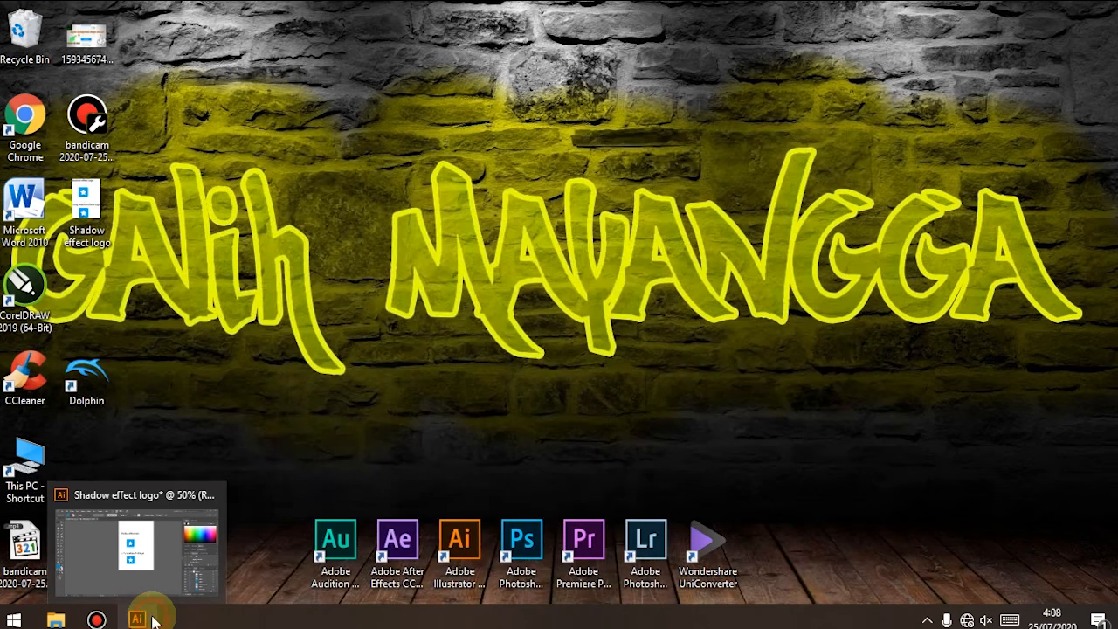
double_click(103, 237)
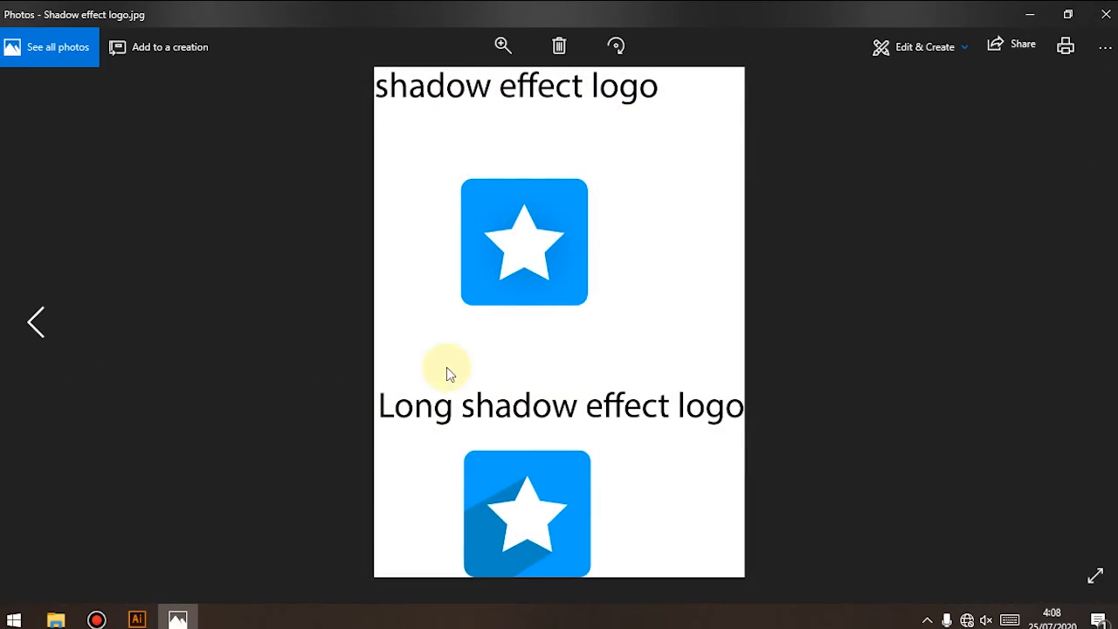
click(1105, 14)
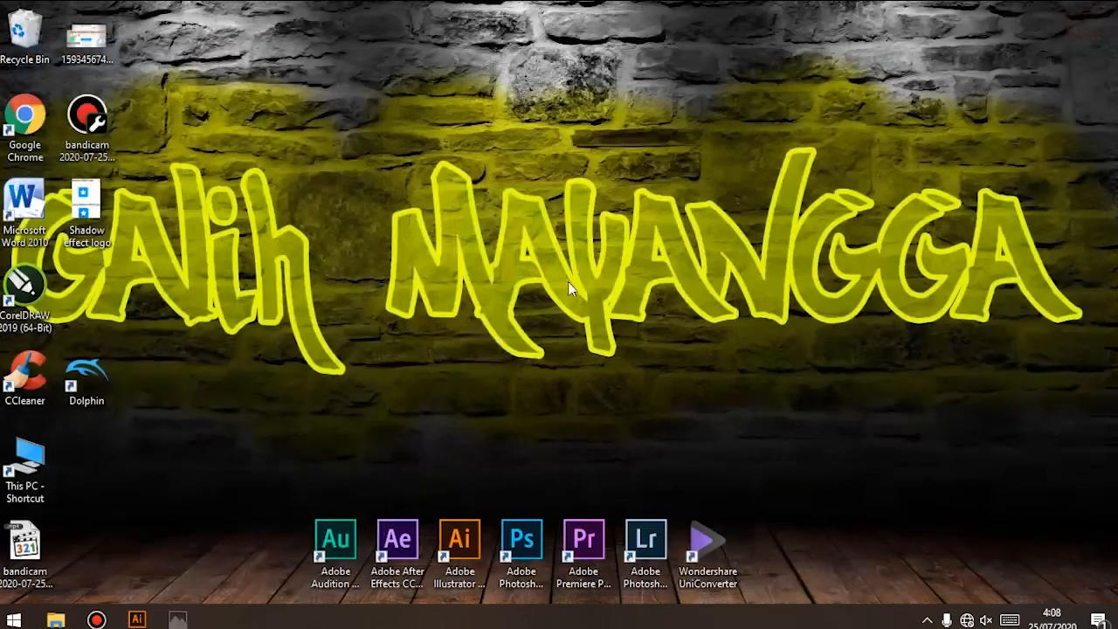
- Return to Illustrator, save the document to the Desktop as the Illustrator CC file Shadow effect logo, and quit while keeping the clipboard data
click(136, 618)
click(42, 8)
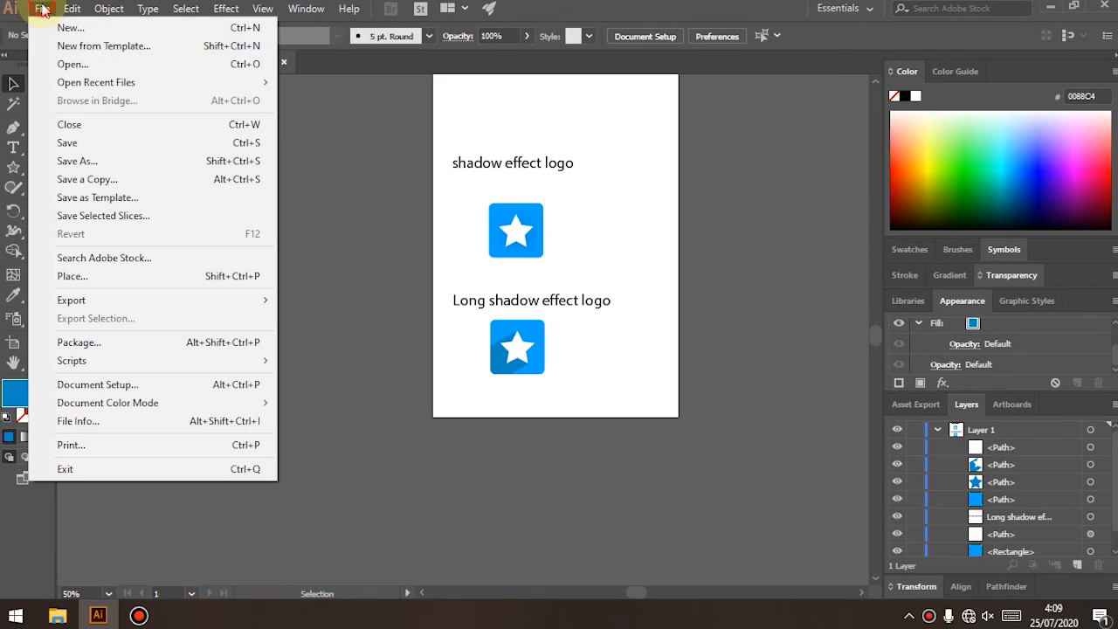
click(74, 140)
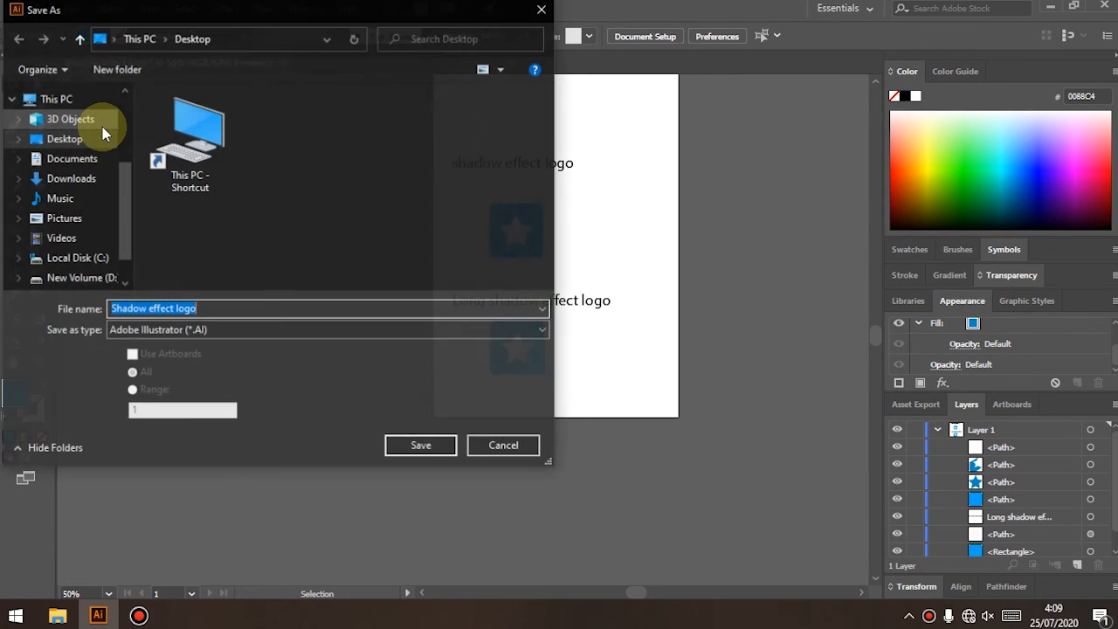
click(76, 143)
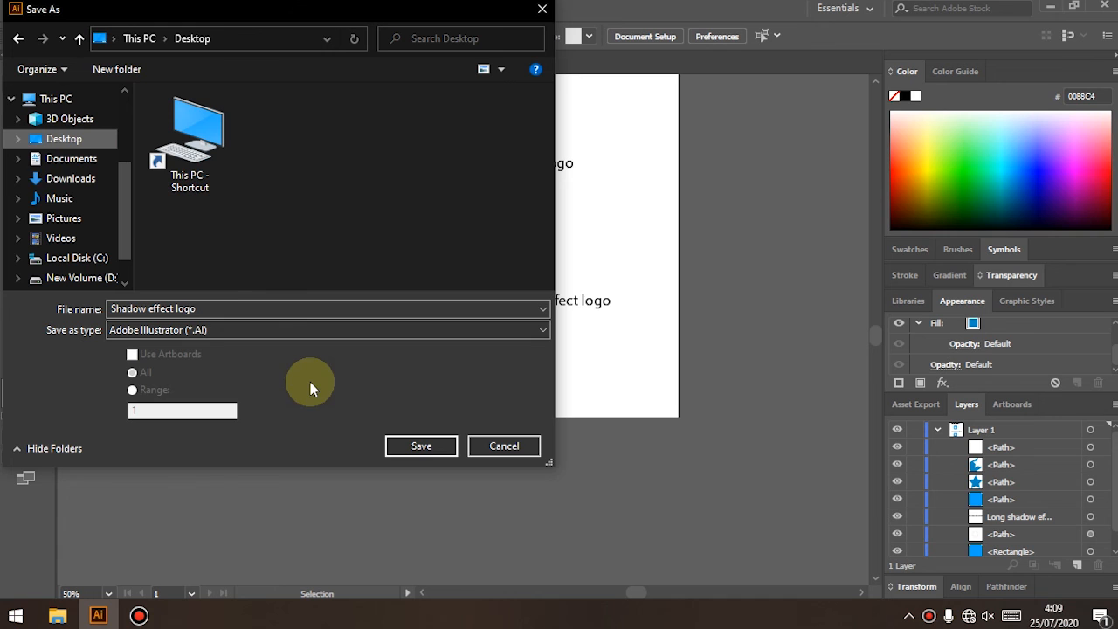
click(426, 453)
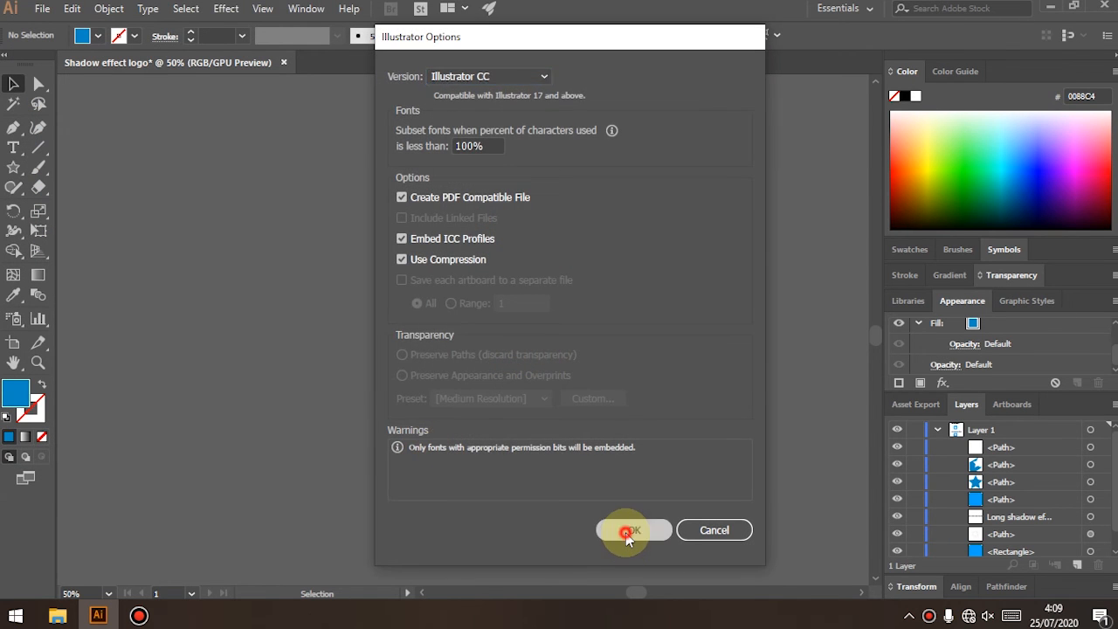
click(624, 530)
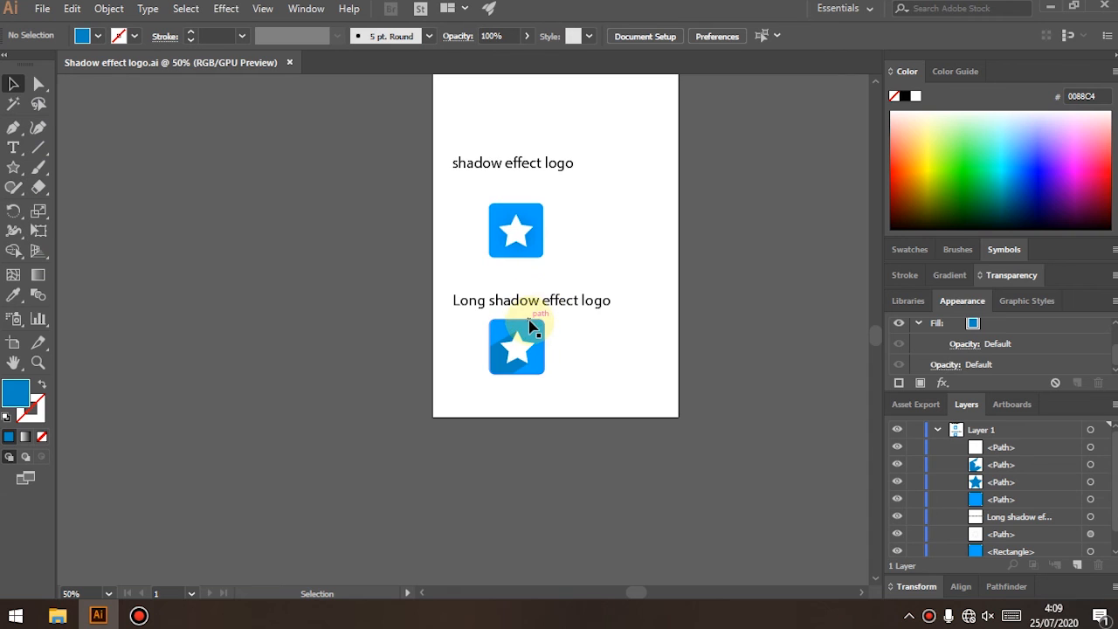
key(ctrl+q)
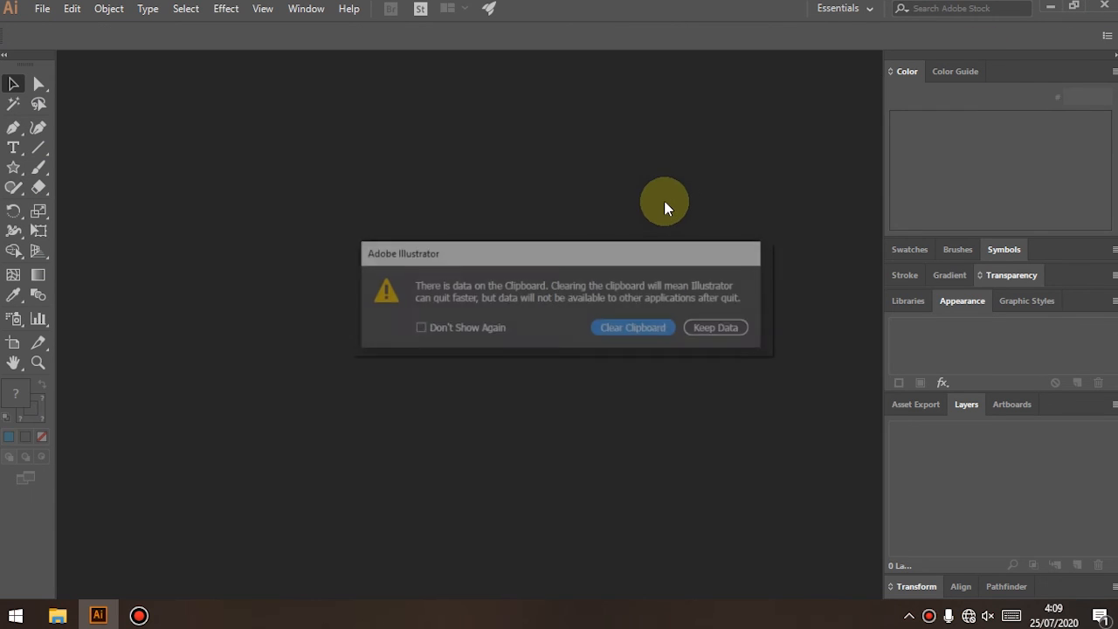
click(721, 330)
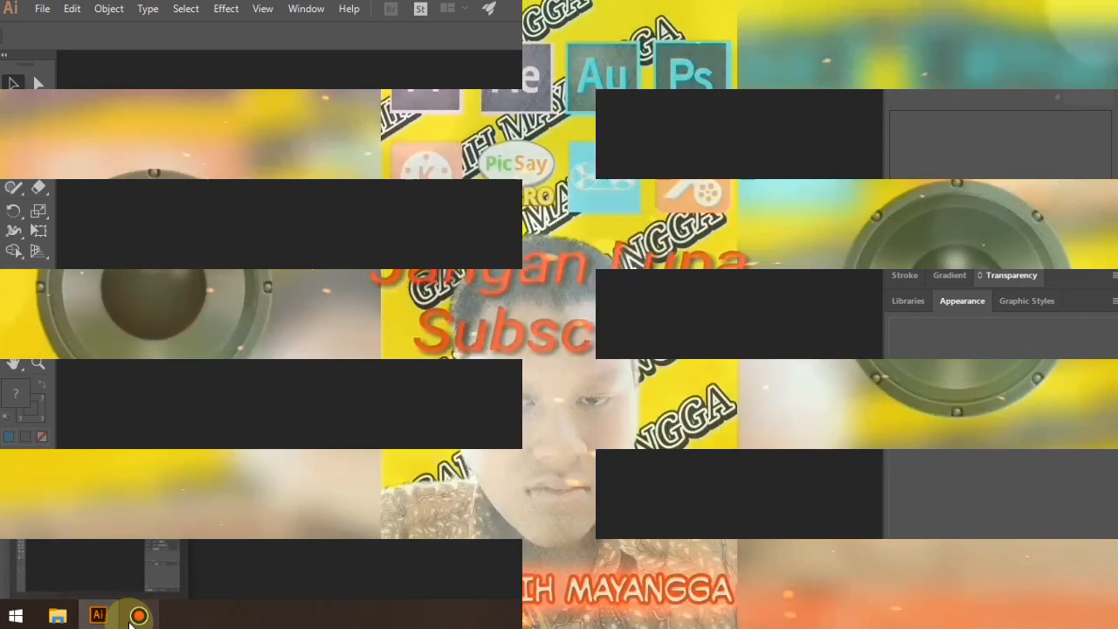